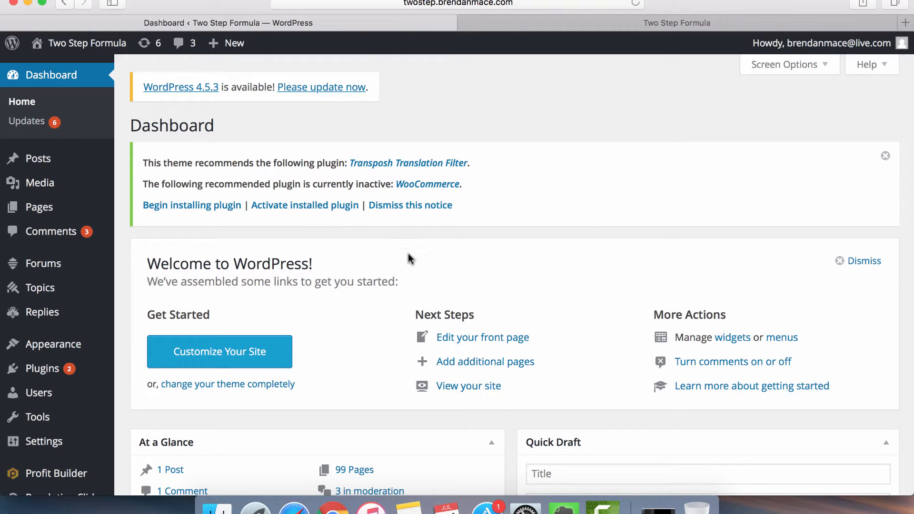
- Open the Templates Management section of the Profit Builder plugin from the WordPress dashboard
scroll(410, 261, "down", 10)
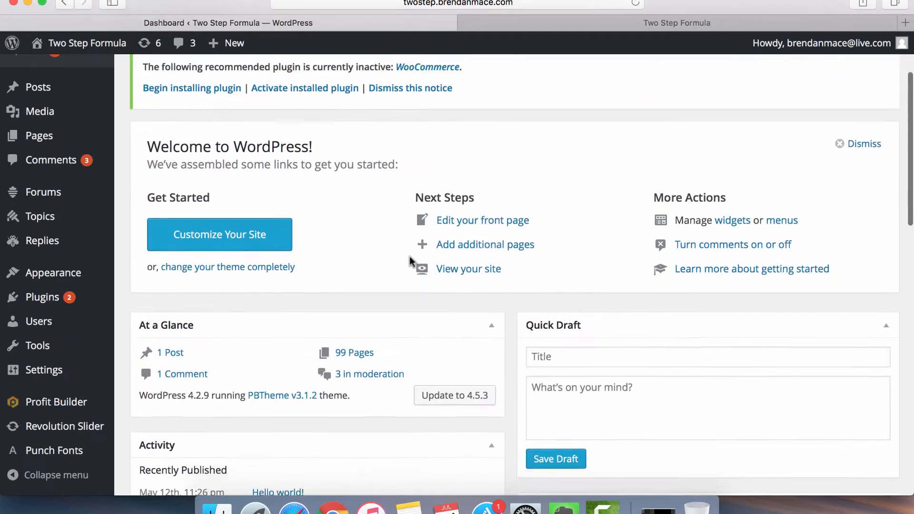
scroll(409, 257, "up", 10)
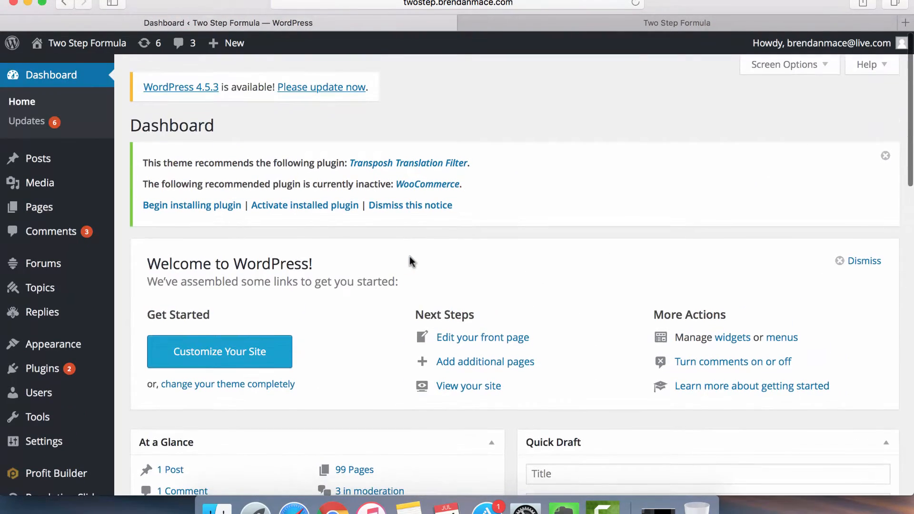
scroll(146, 366, "down", 3)
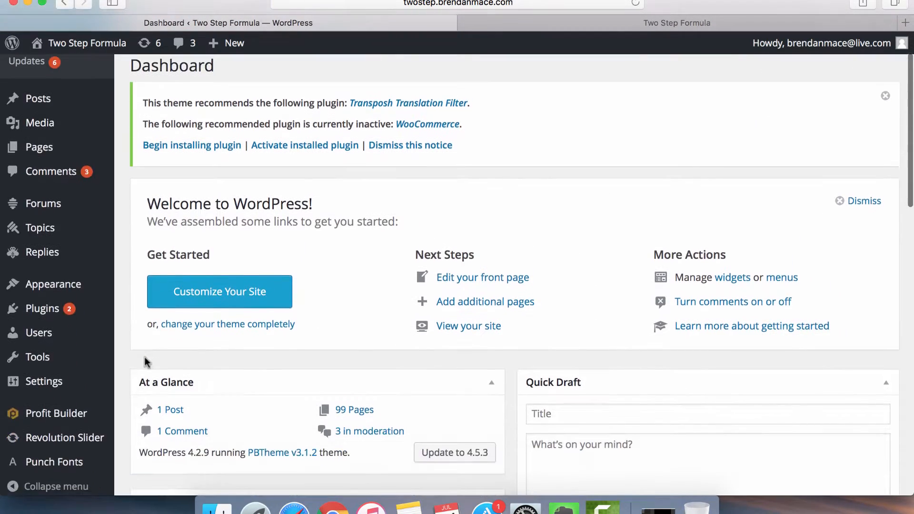
left_click(69, 414)
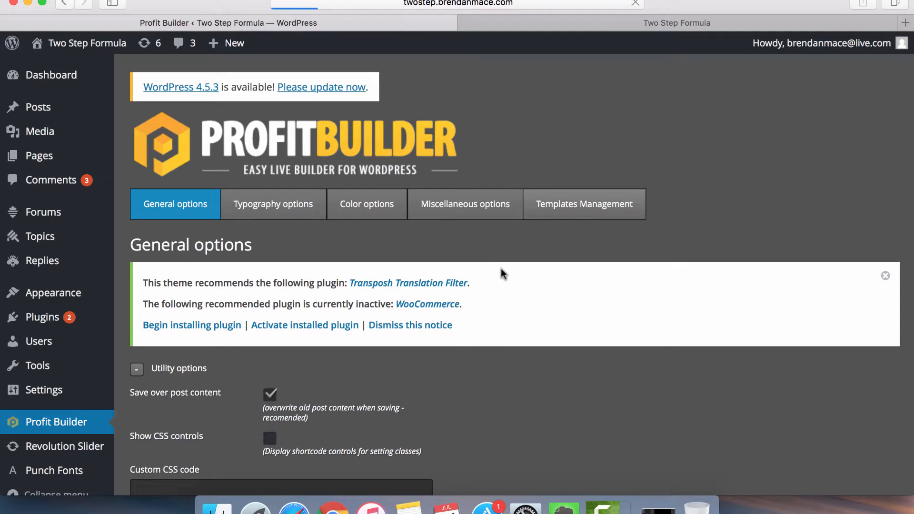
scroll(501, 268, "down", 3)
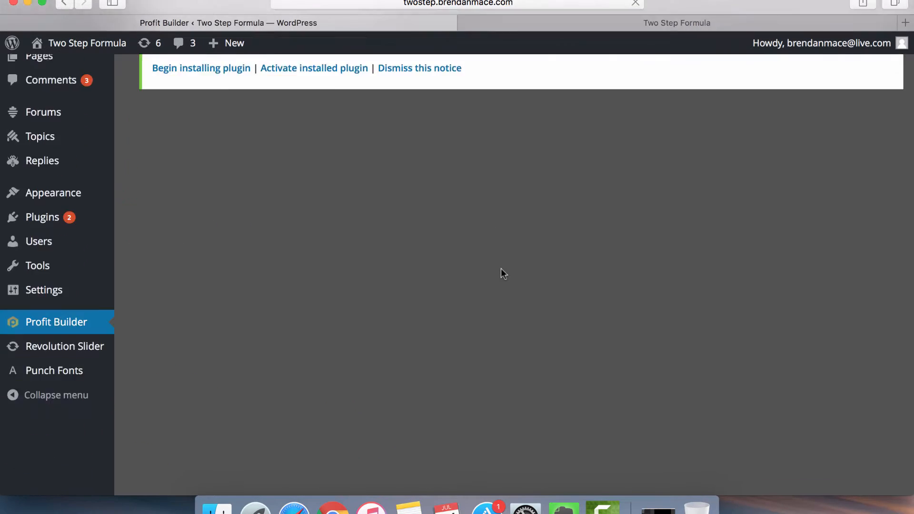
- Look through the installable Profit Builder templates, from squeeze and sales pages to the membership portal pages
scroll(501, 274, "down", 20)
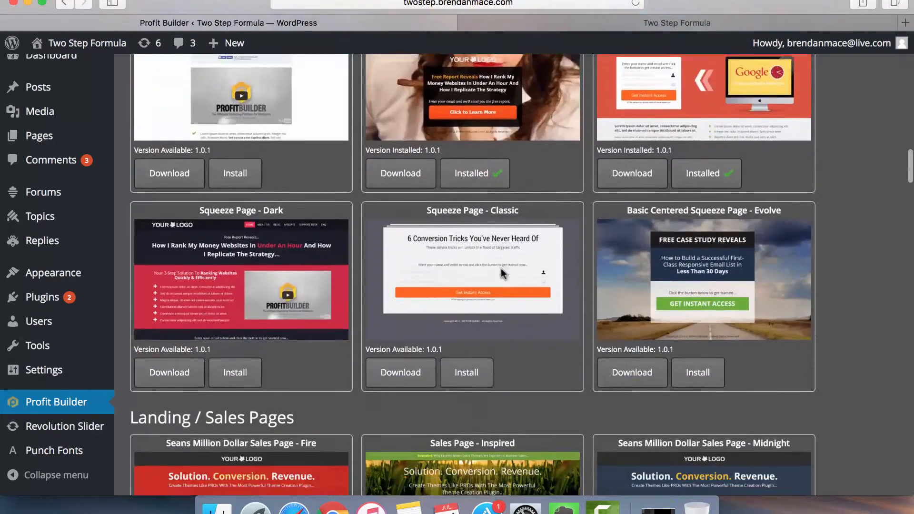
scroll(500, 272, "down", 10)
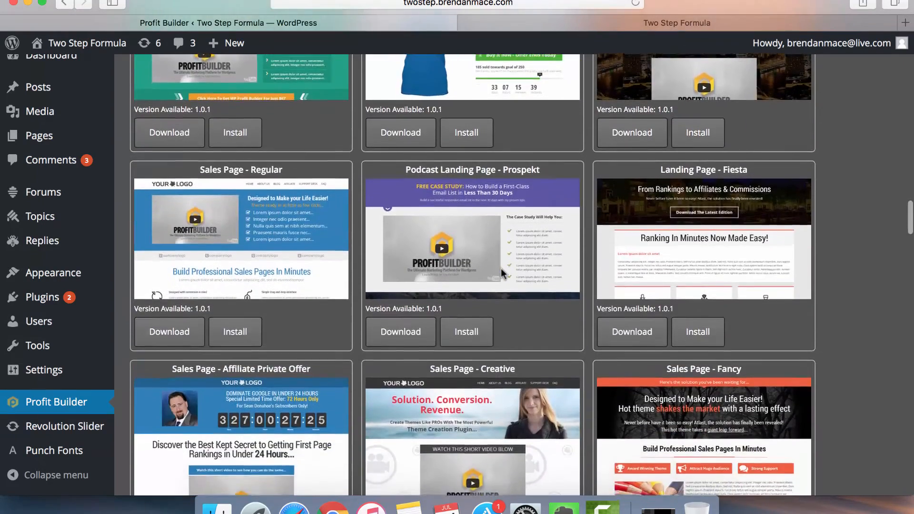
scroll(501, 272, "down", 15)
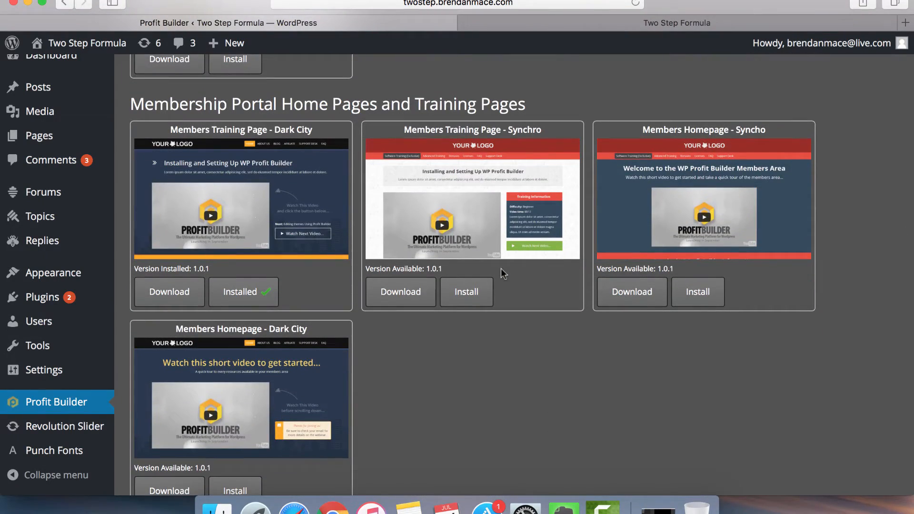
scroll(501, 268, "up", 15)
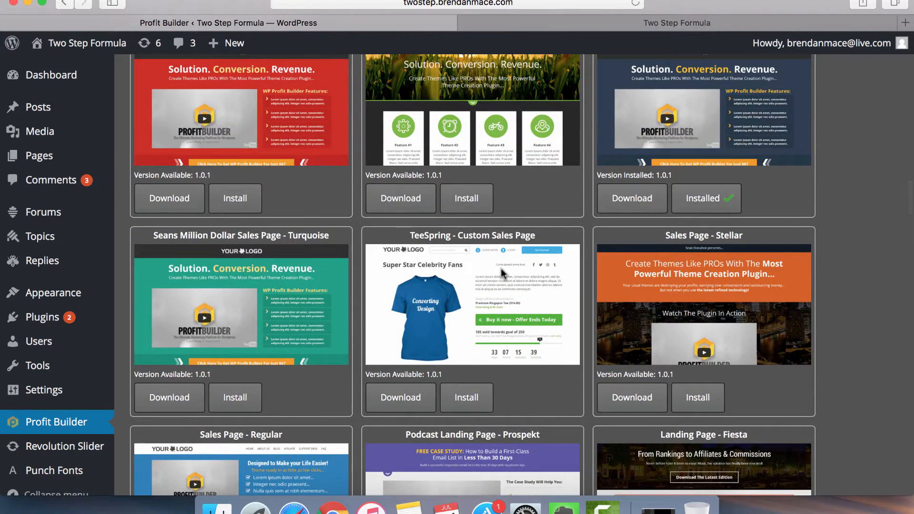
scroll(501, 269, "up", 5)
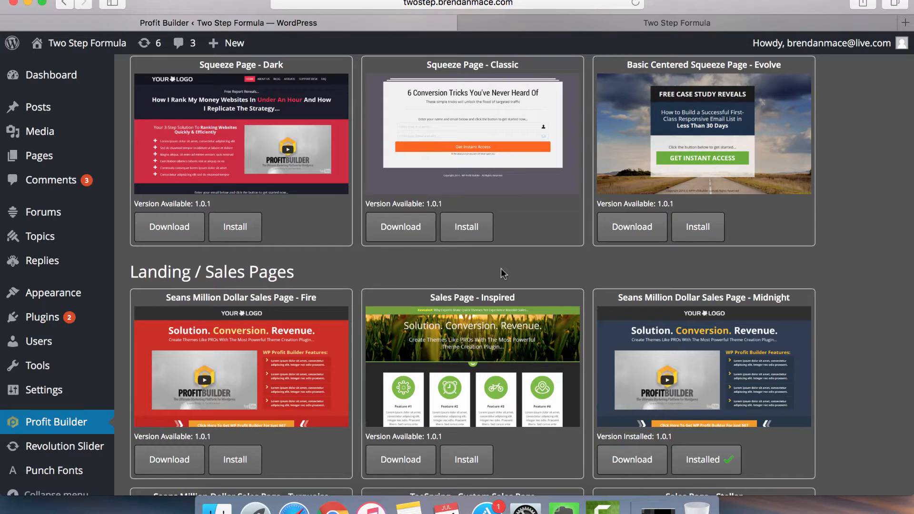
scroll(501, 270, "up", 10)
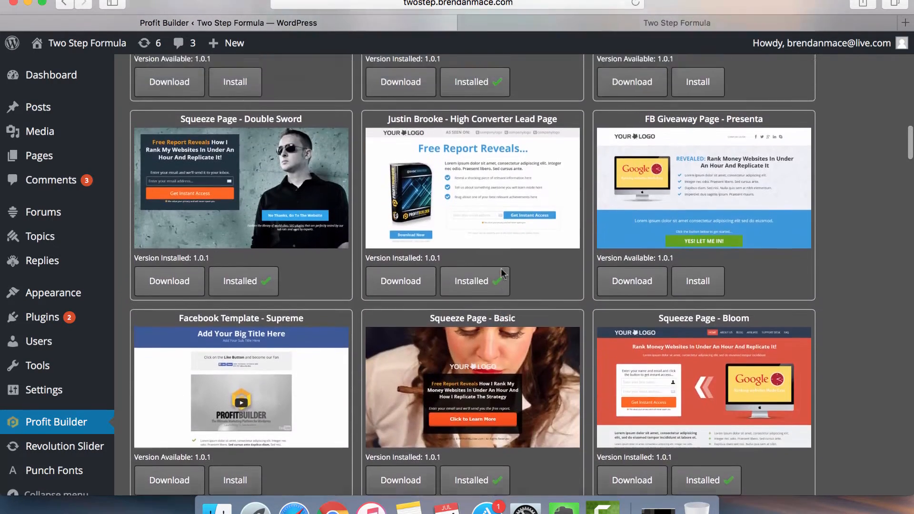
scroll(501, 270, "up", 5)
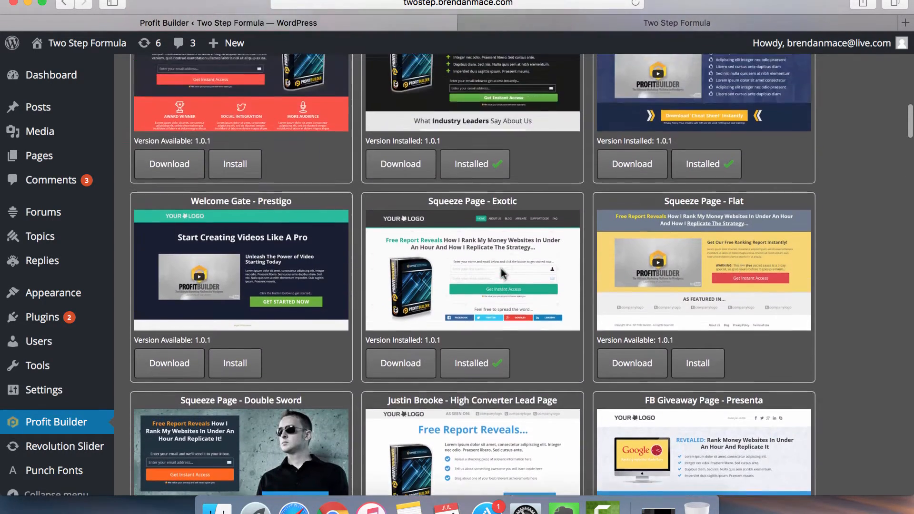
scroll(501, 267, "up", 4)
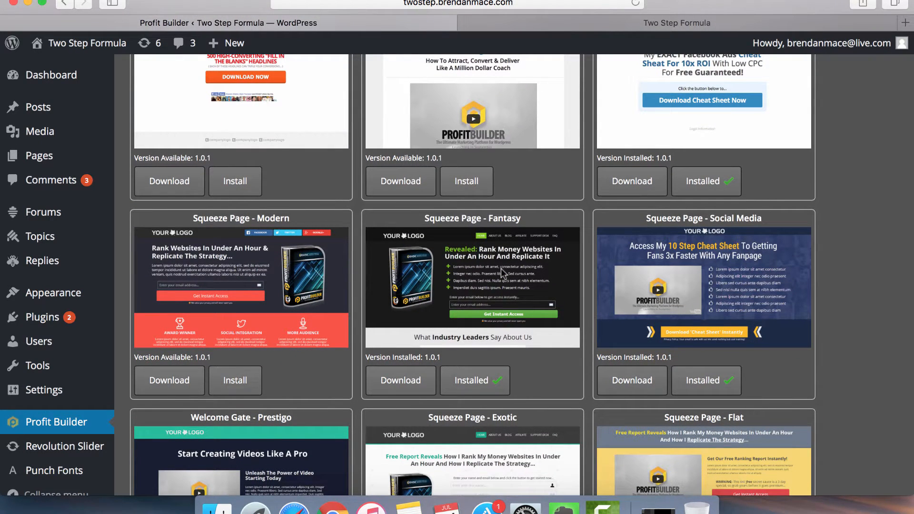
scroll(501, 267, "up", 10)
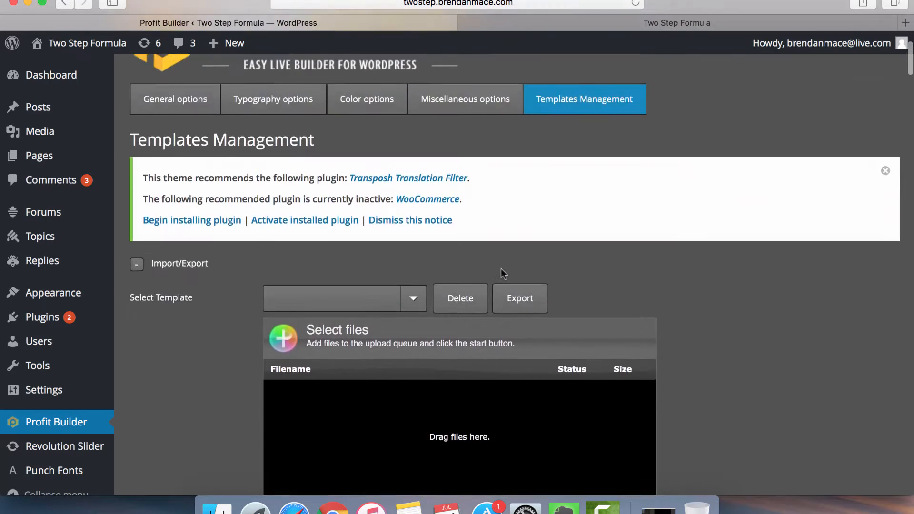
scroll(500, 268, "up", 3)
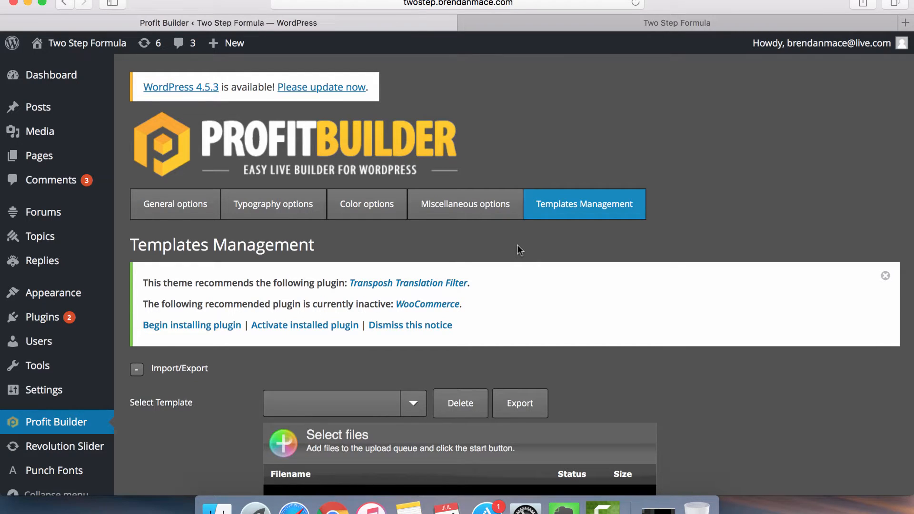
scroll(518, 246, "down", 10)
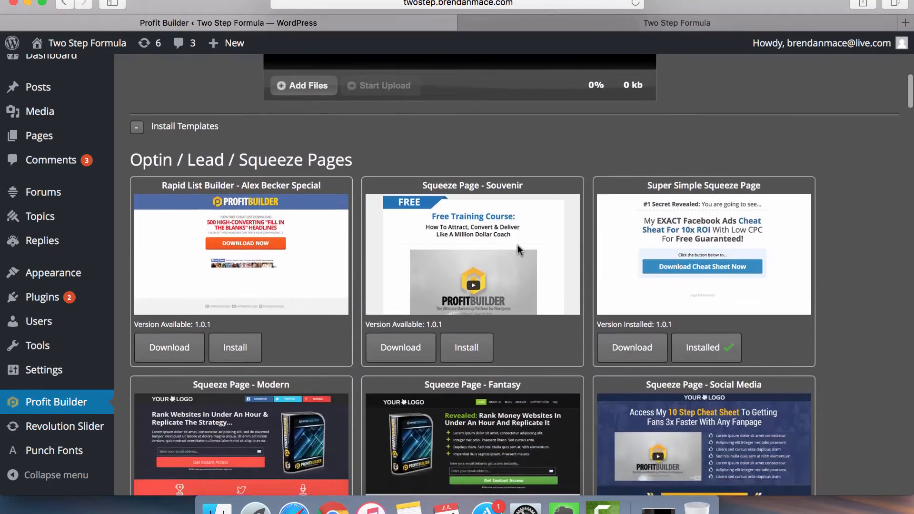
scroll(518, 245, "up", 10)
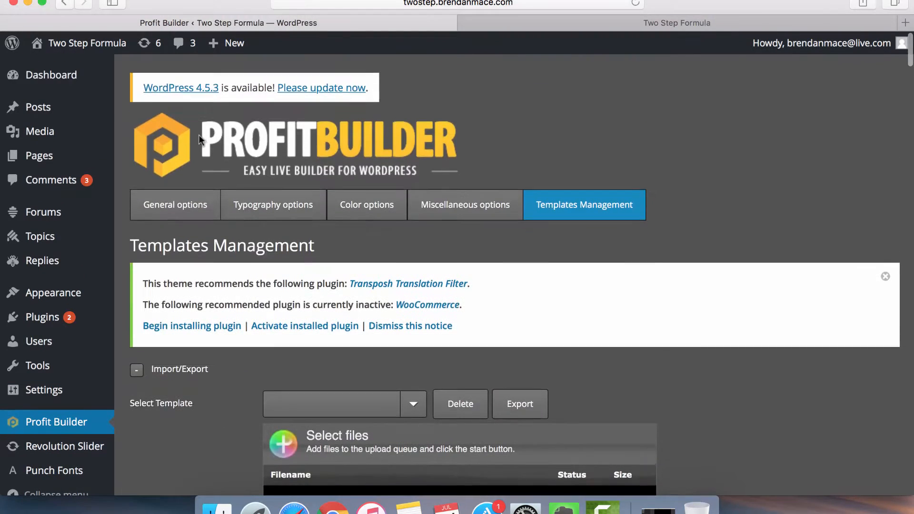
- Return to the WordPress dashboard and reopen Profit Builder's Templates Management section
mouse_move(69, 76)
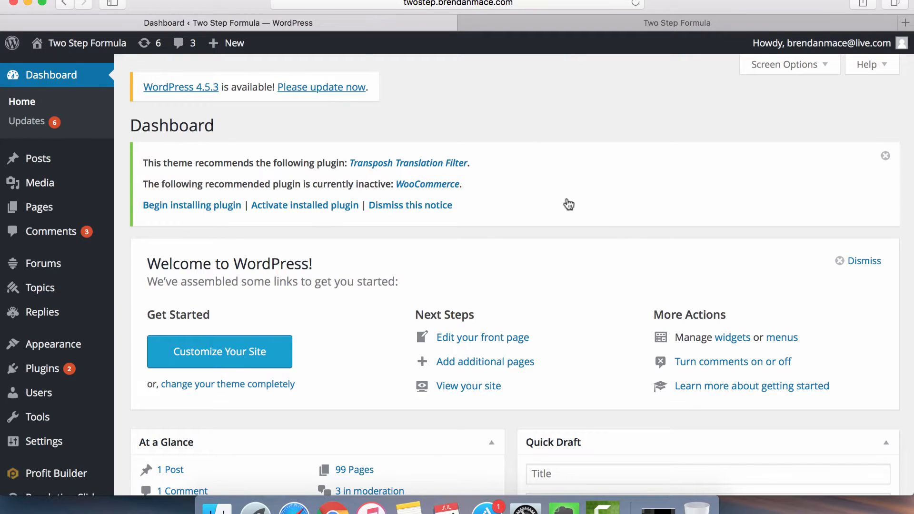
scroll(212, 345, "down", 3)
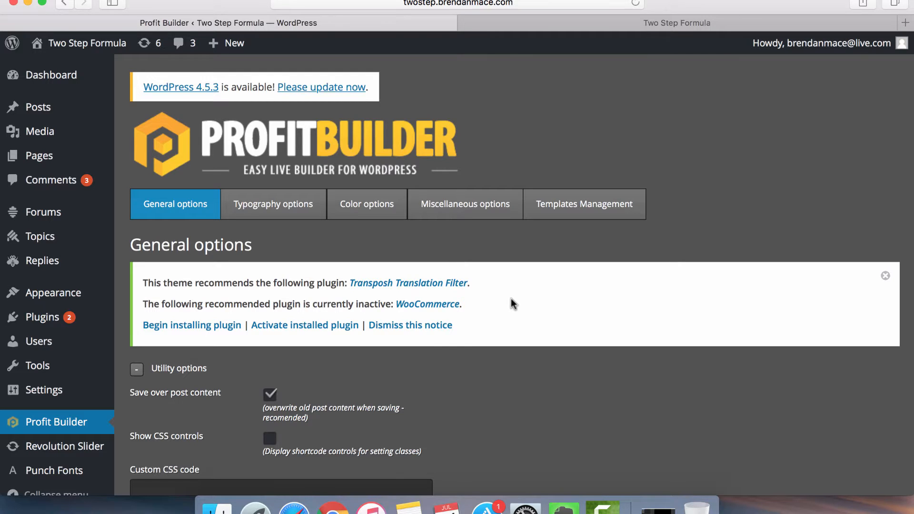
scroll(510, 298, "up", 1)
scroll(511, 303, "down", 1)
scroll(510, 298, "down", 3)
scroll(510, 298, "up", 3)
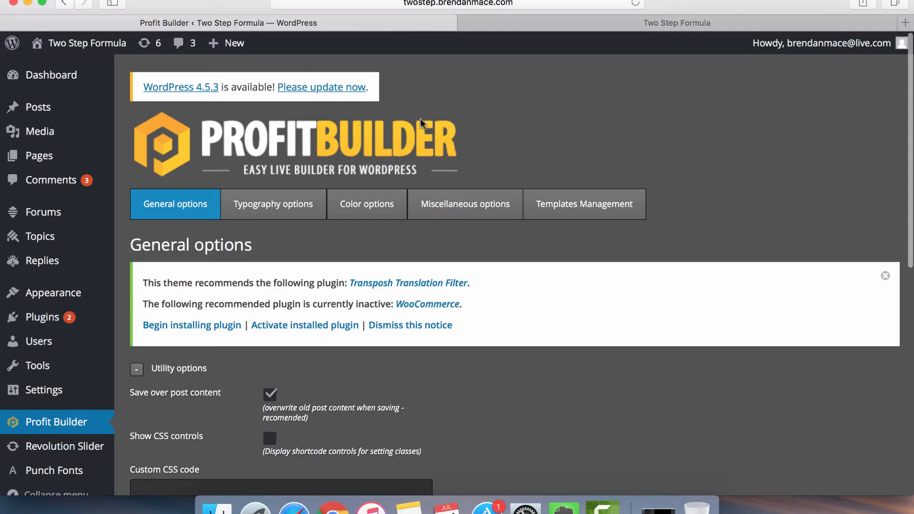
scroll(459, 273, "down", 3)
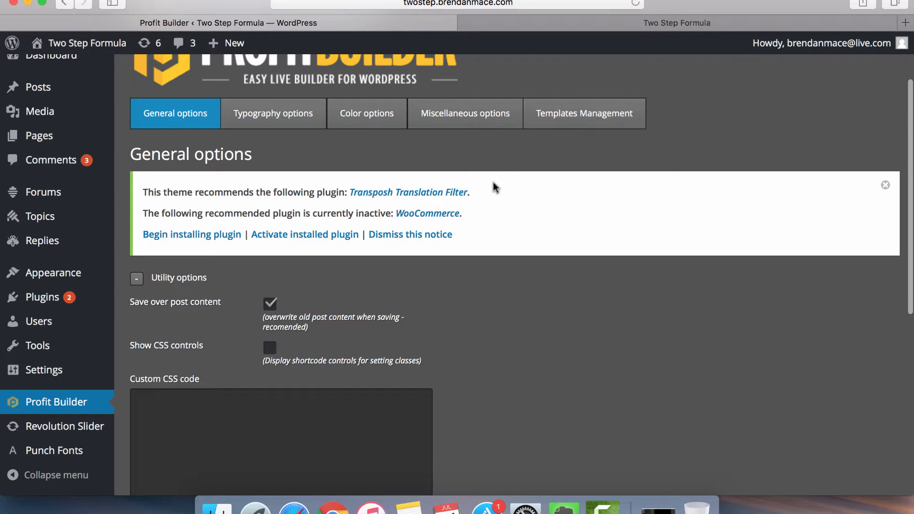
left_click(578, 110)
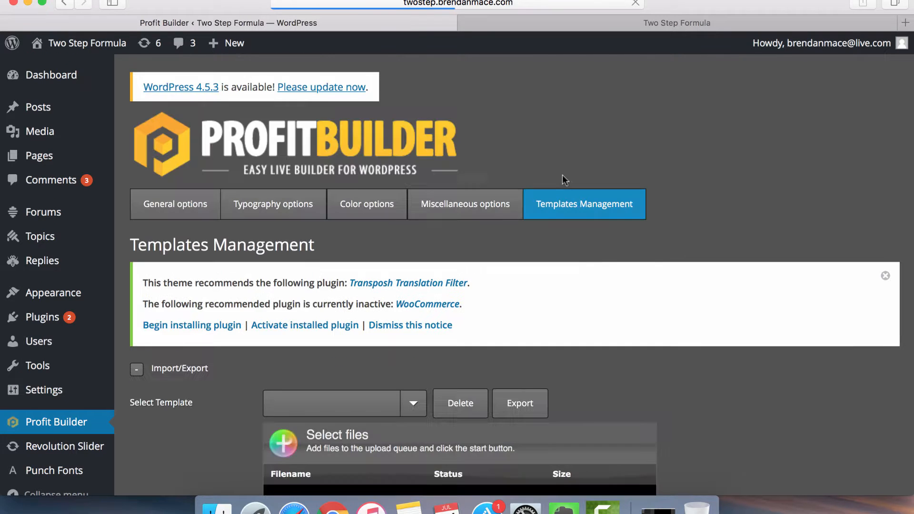
- Examine the full range of Profit Builder template categories, including squeeze, sales, membership, homepage, webinar, product review, FAQ and testimonial pages
scroll(578, 260, "down", 15)
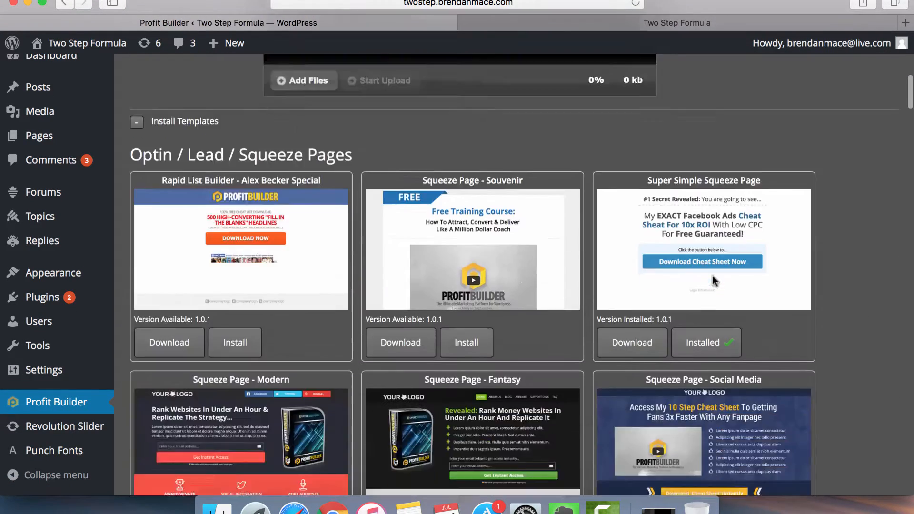
scroll(770, 381, "down", 20)
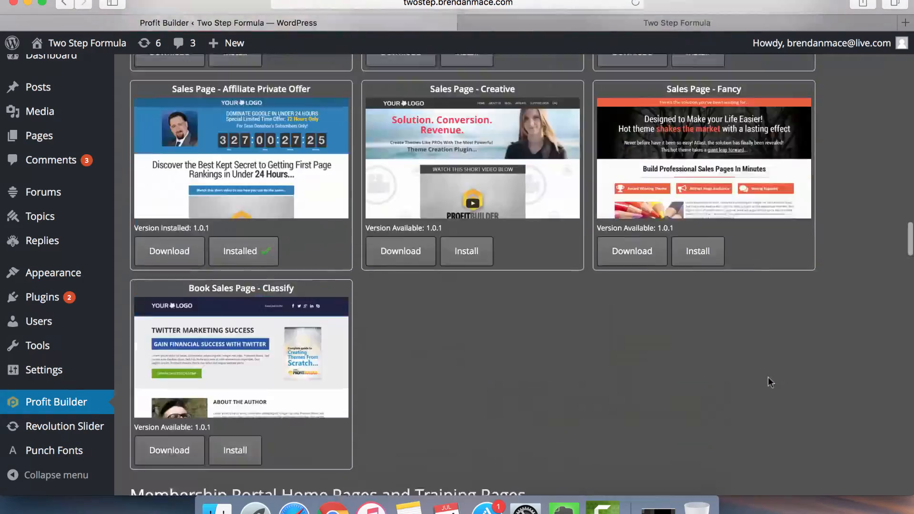
scroll(769, 381, "down", 20)
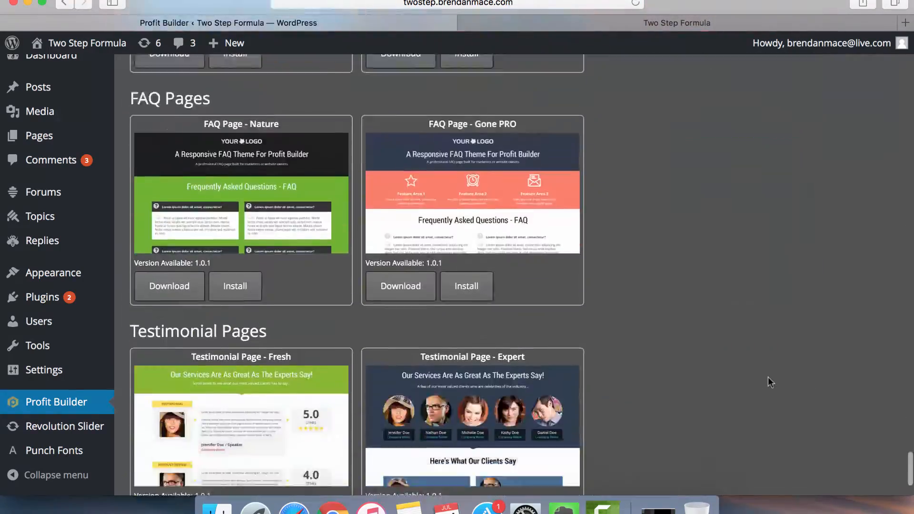
scroll(767, 376, "up", 20)
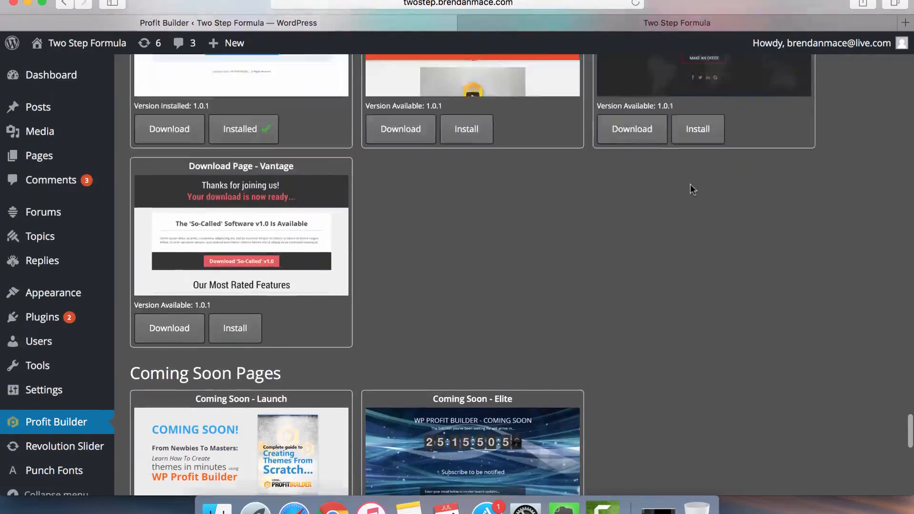
scroll(752, 153, "up", 10)
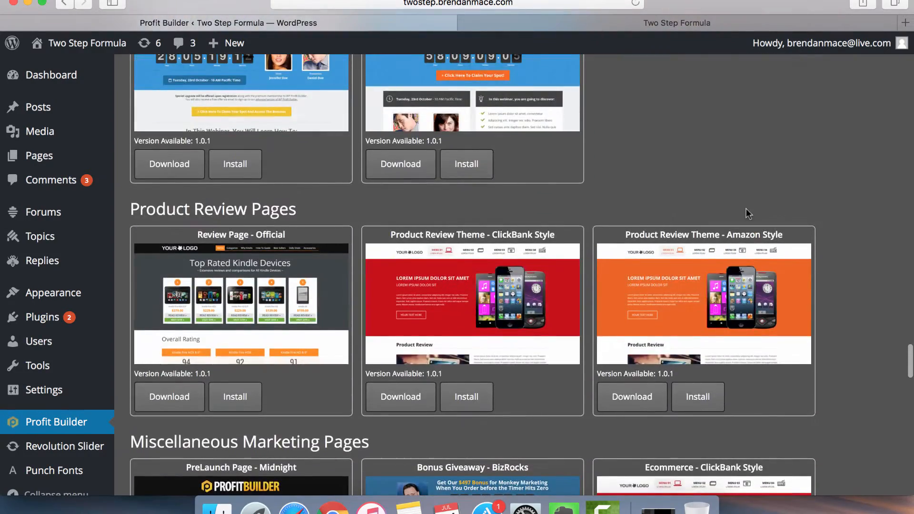
scroll(747, 210, "down", 5)
scroll(746, 210, "up", 15)
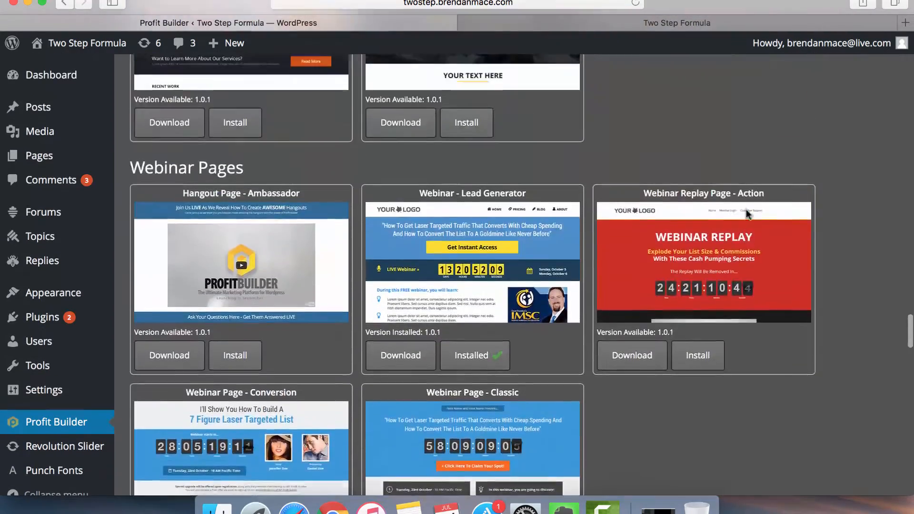
scroll(747, 209, "up", 10)
scroll(744, 281, "up", 6)
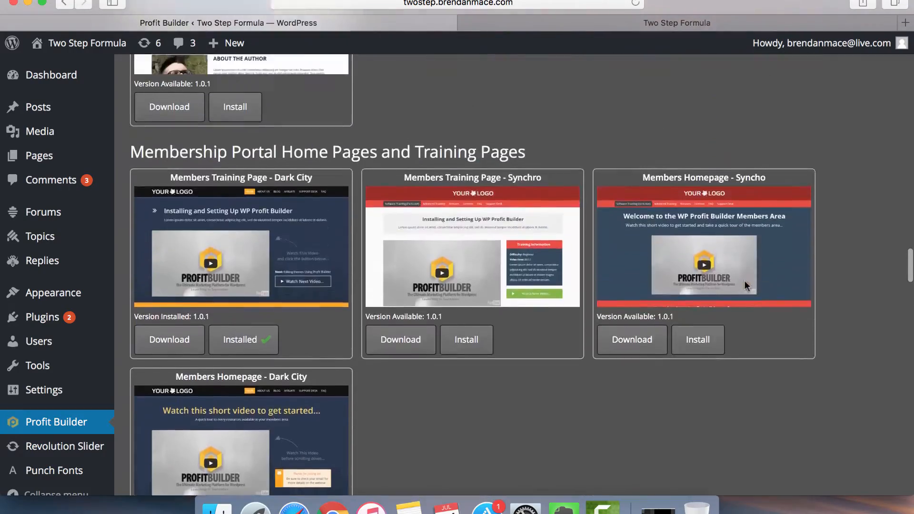
scroll(744, 282, "up", 8)
scroll(744, 282, "down", 15)
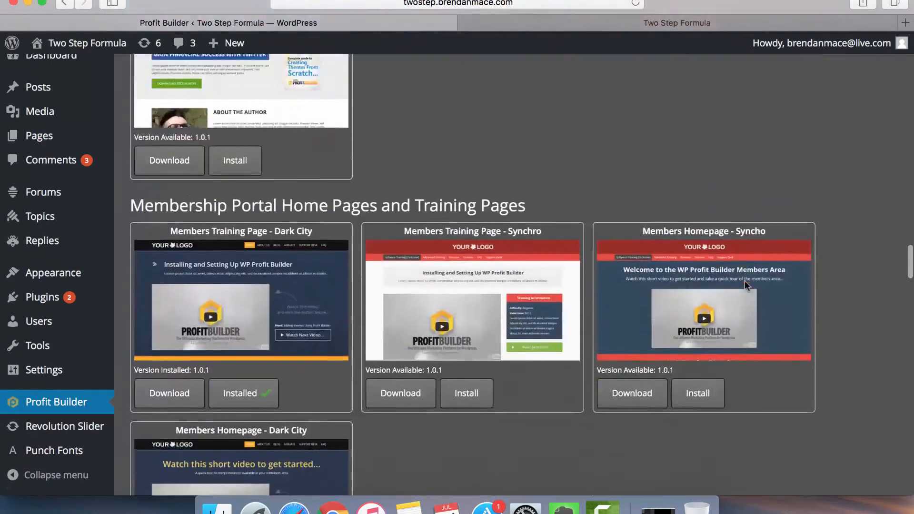
scroll(744, 284, "down", 10)
scroll(744, 284, "up", 16)
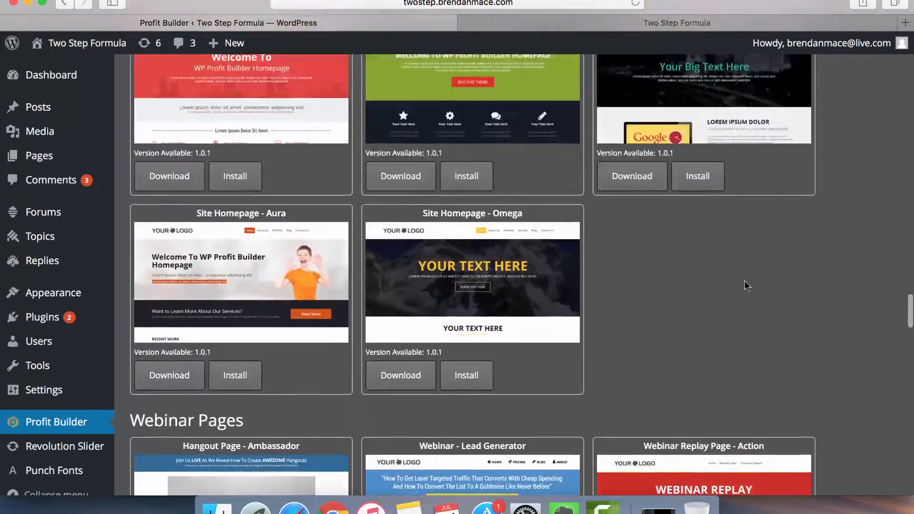
scroll(744, 285, "up", 8)
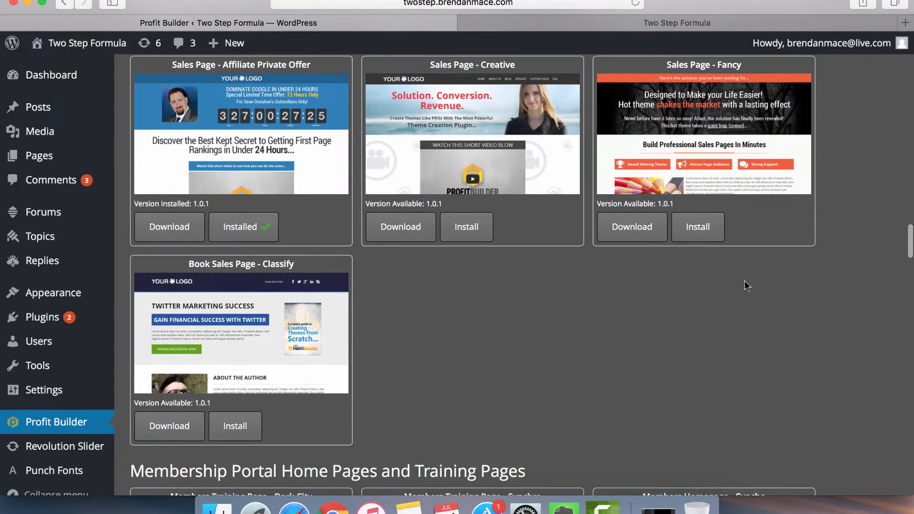
scroll(744, 285, "up", 5)
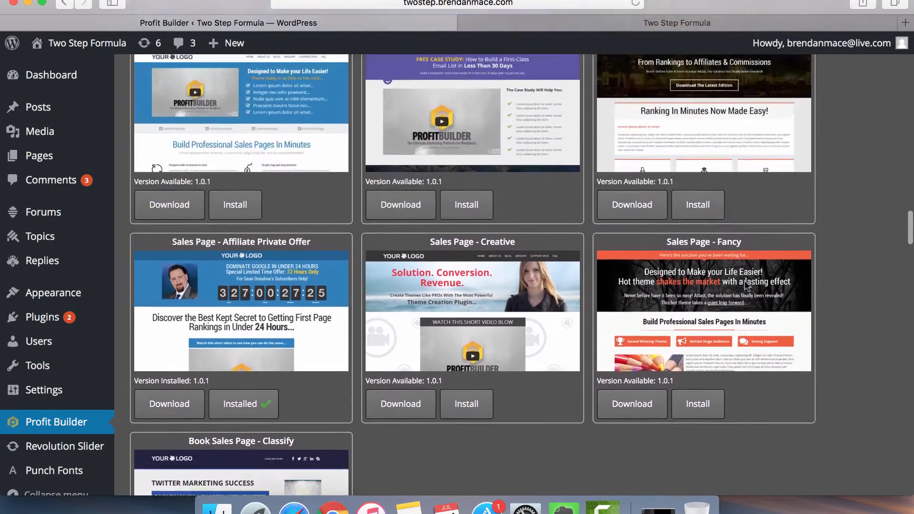
scroll(813, 188, "up", 10)
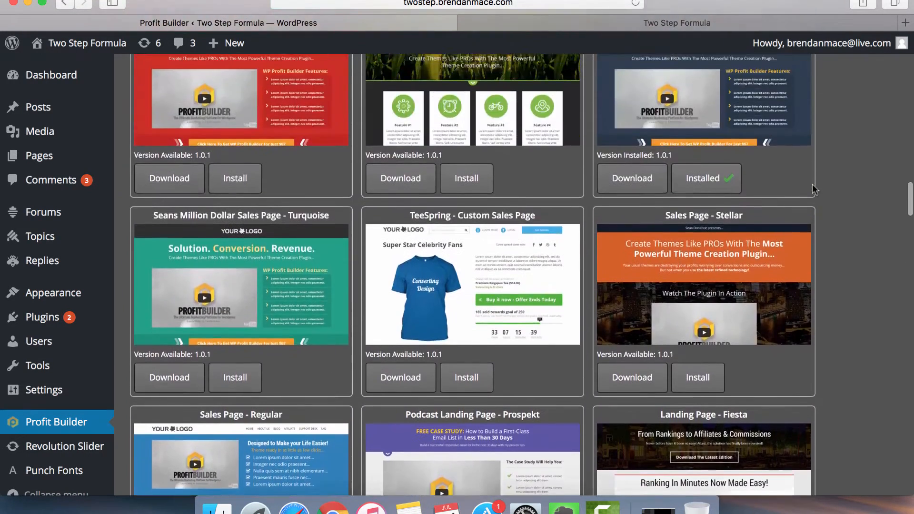
scroll(811, 184, "up", 10)
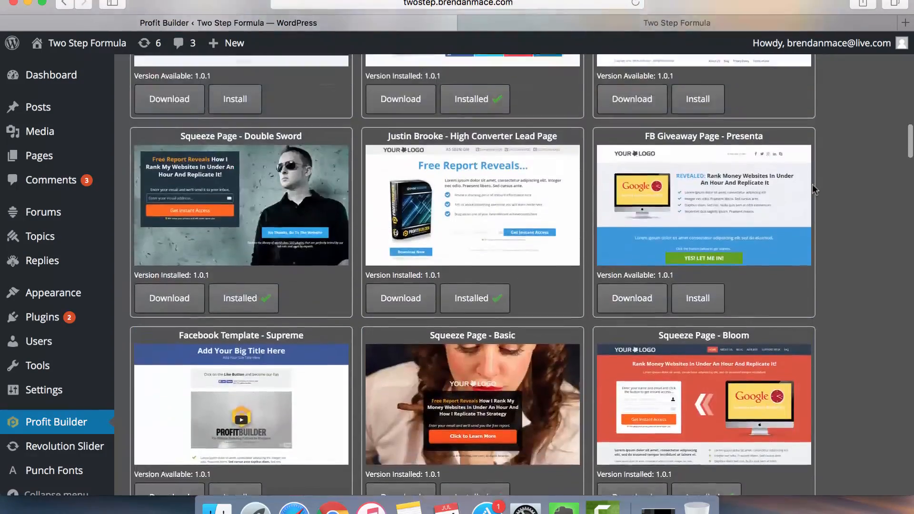
- Compare the squeeze page template designs, including Modern, Fantasy, Social Media, Exotic, Flat and Double Sword, and their installation status
scroll(811, 184, "up", 10)
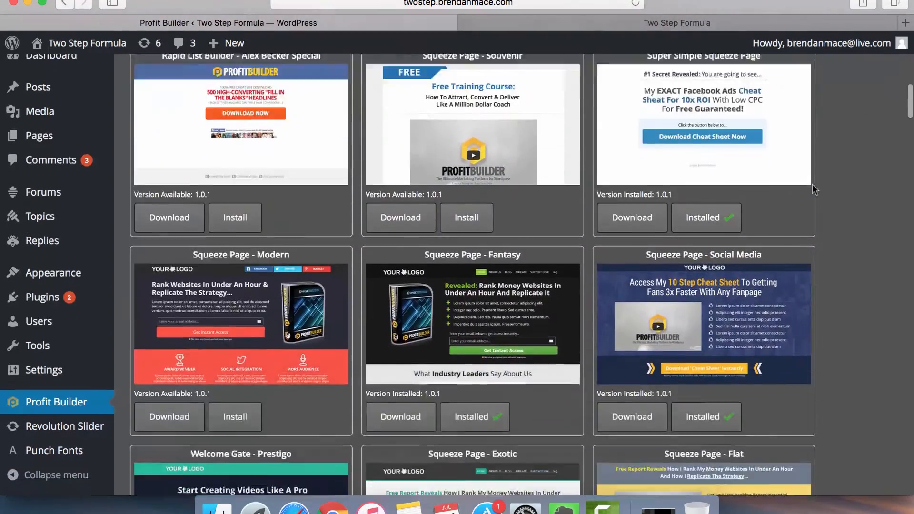
scroll(676, 330, "down", 3)
scroll(676, 330, "down", 15)
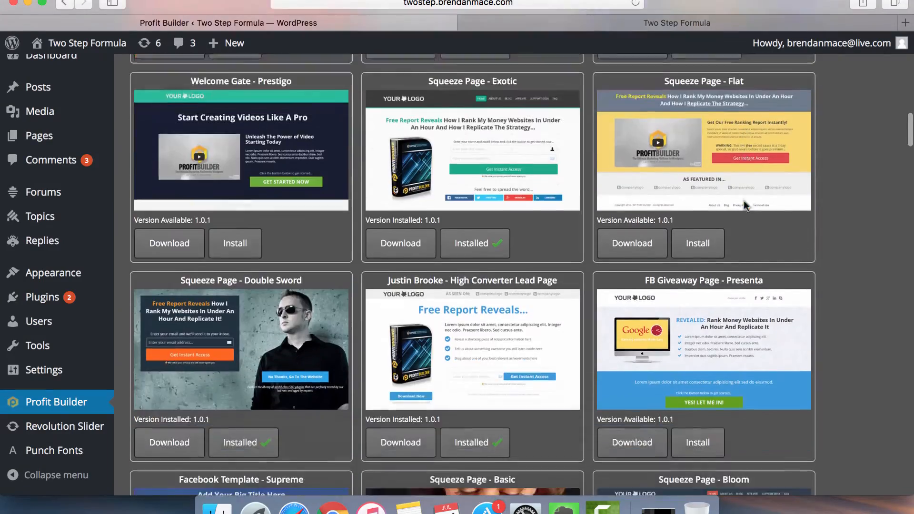
scroll(598, 119, "up", 6)
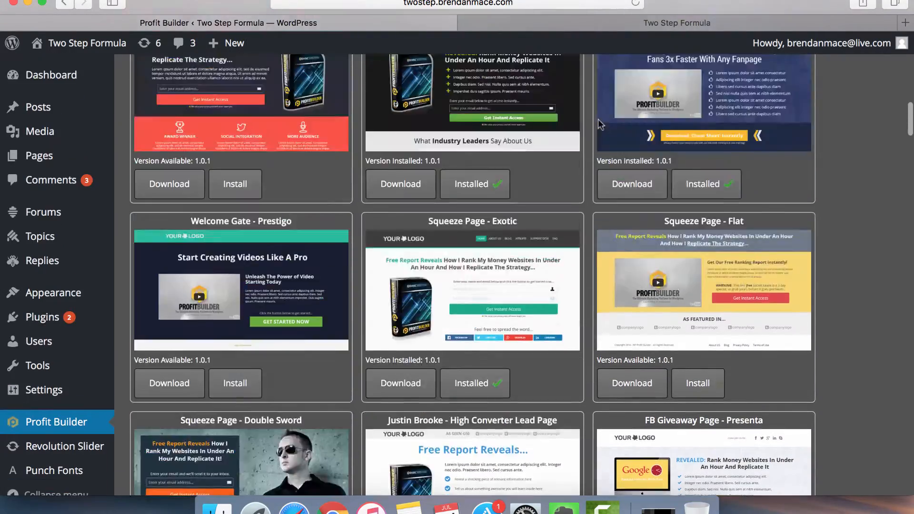
scroll(598, 119, "down", 12)
scroll(598, 119, "up", 12)
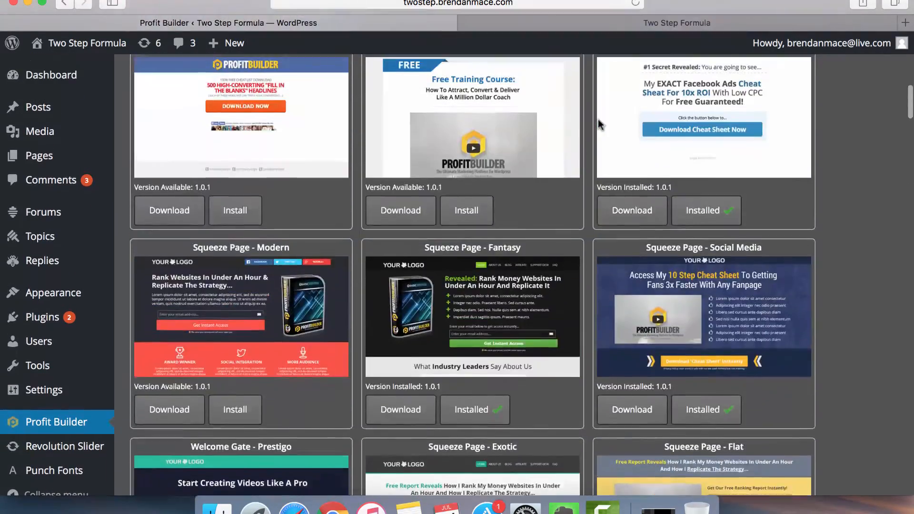
scroll(562, 241, "down", 3)
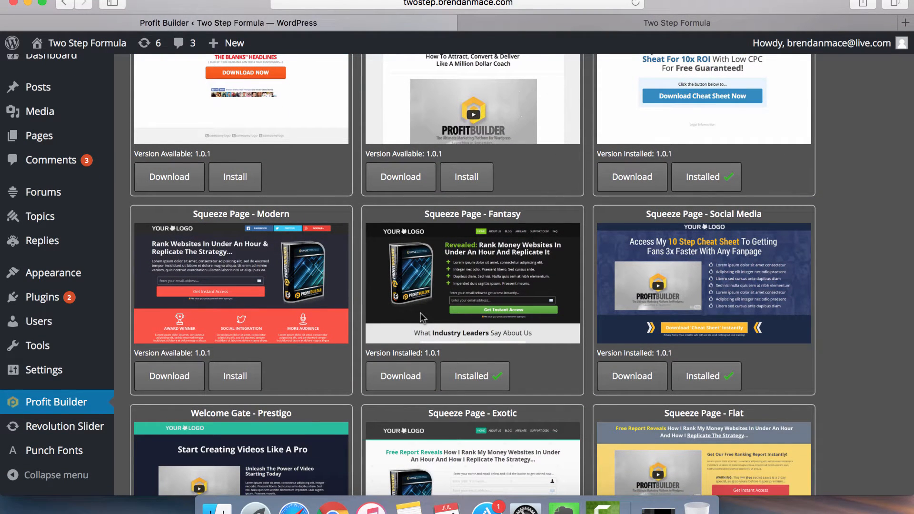
scroll(420, 318, "down", 10)
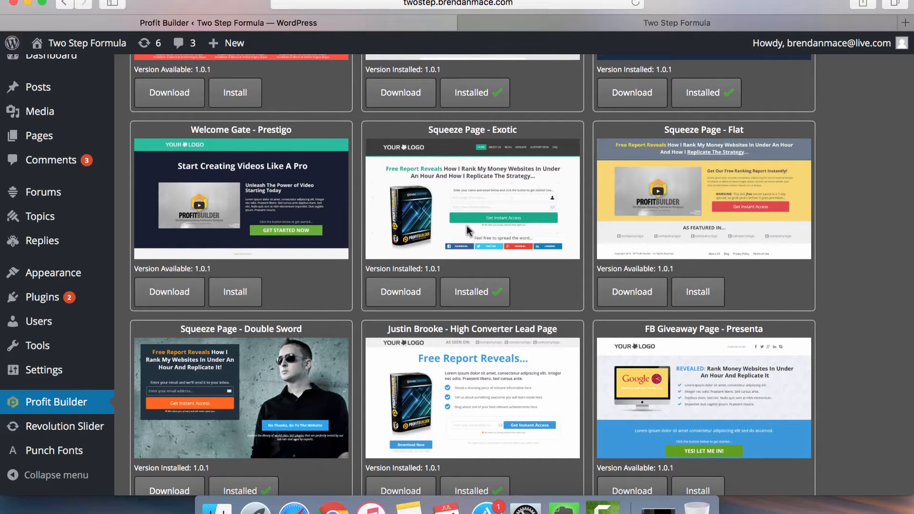
scroll(466, 225, "up", 11)
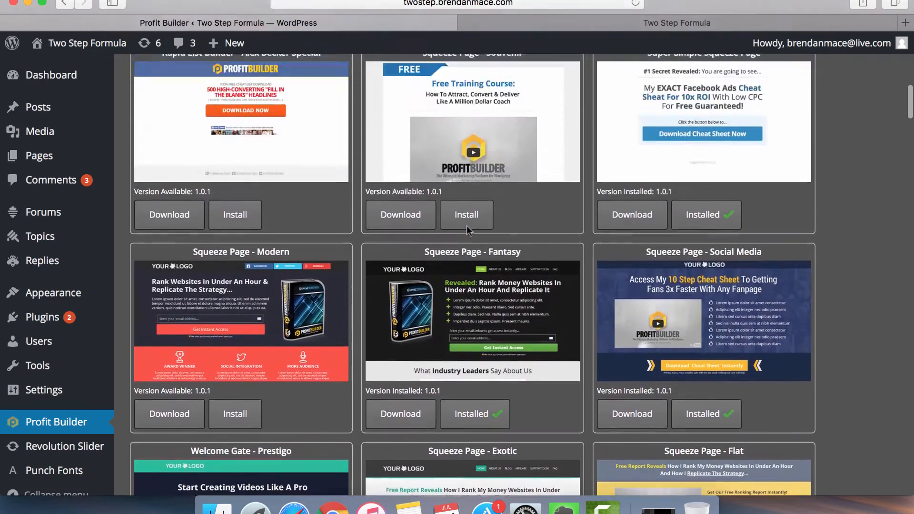
- Install the "Squeeze Page - Flat" template
scroll(466, 226, "up", 5)
scroll(466, 225, "down", 6)
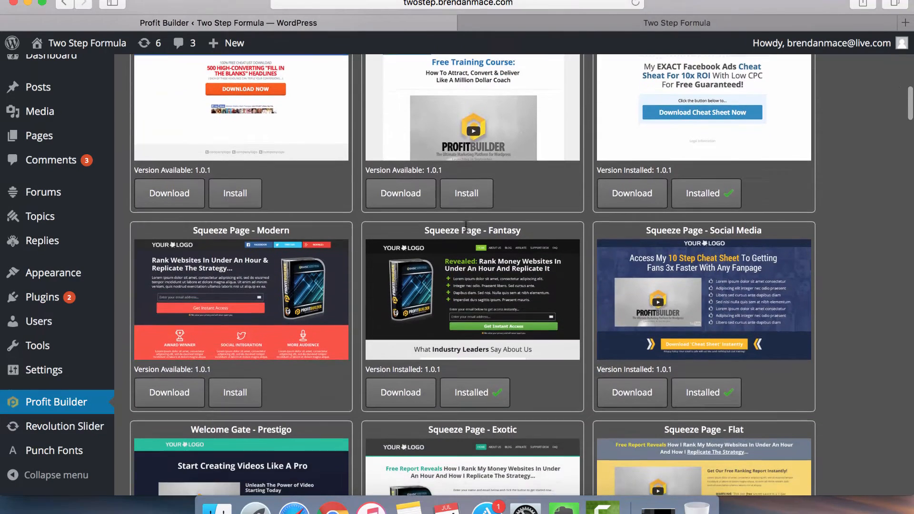
scroll(466, 224, "down", 9)
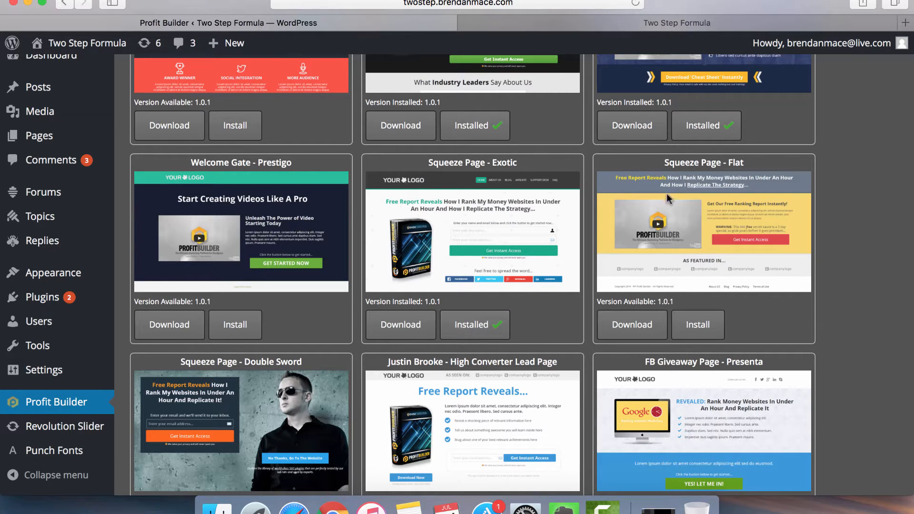
left_click(697, 326)
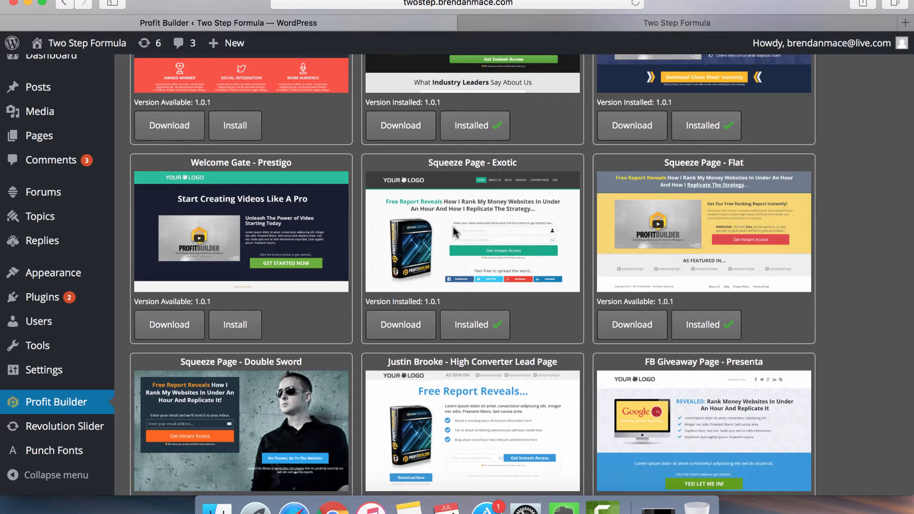
- Create a new WordPress page titled "Simple Two Step Formula"
scroll(455, 232, "up", 15)
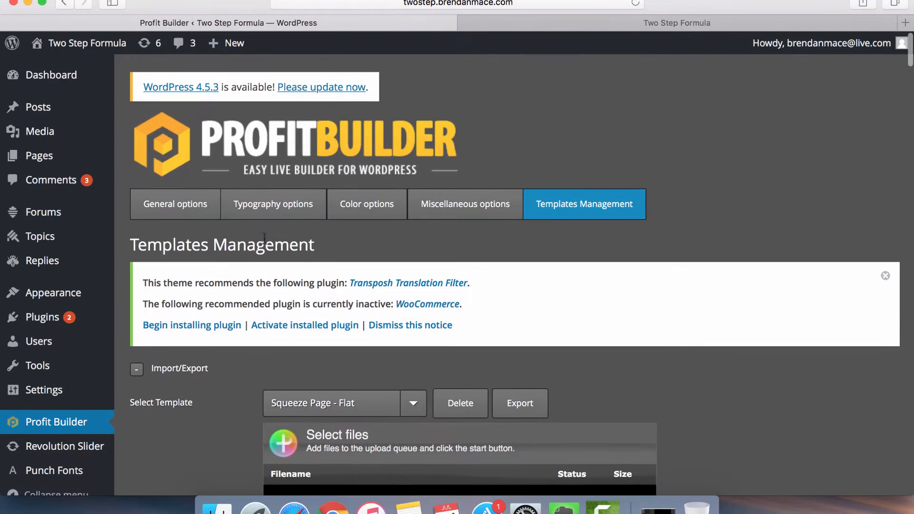
mouse_move(88, 139)
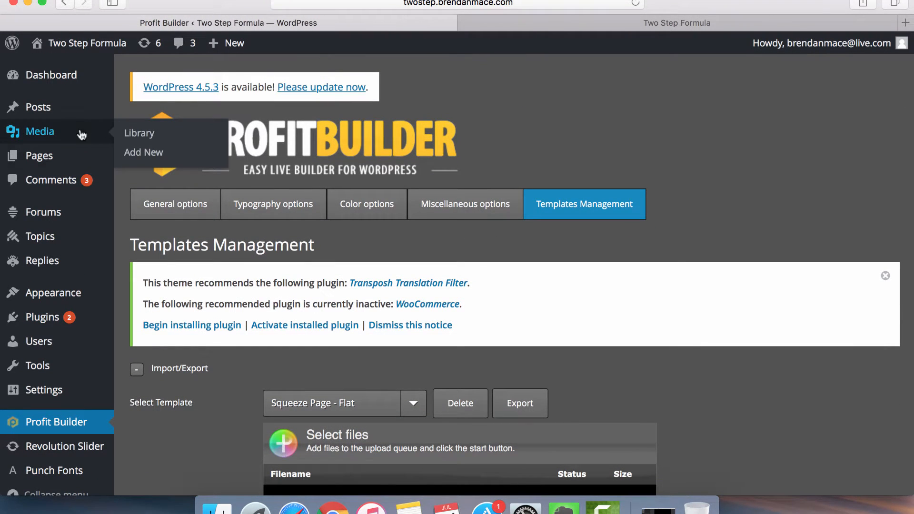
mouse_move(81, 160)
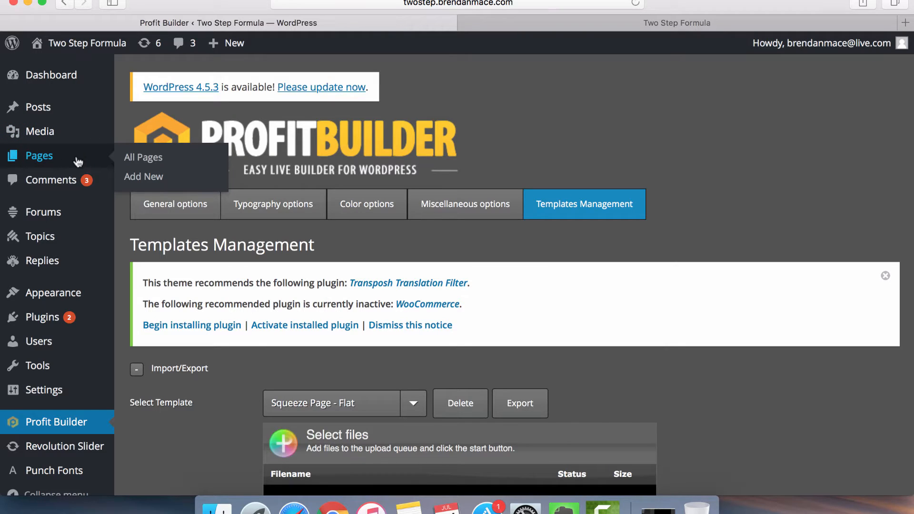
left_click(147, 180)
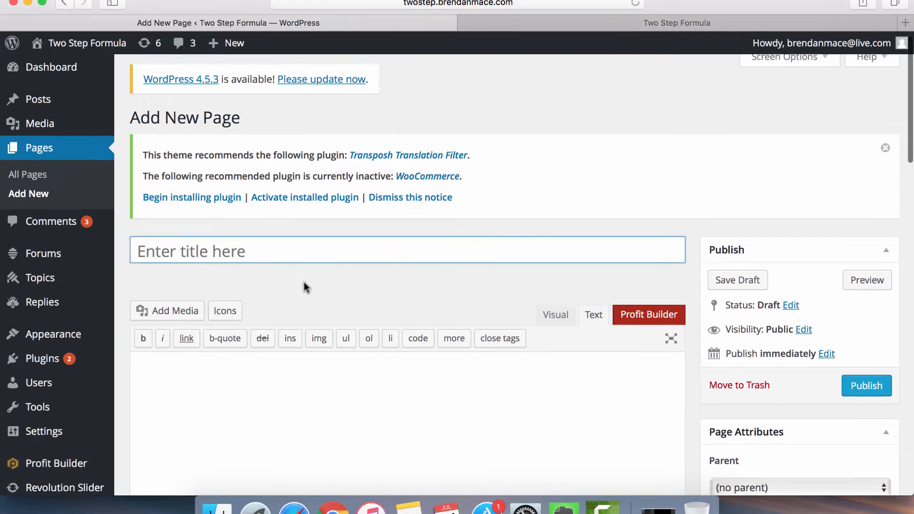
scroll(306, 286, "down", 3)
key("shift")
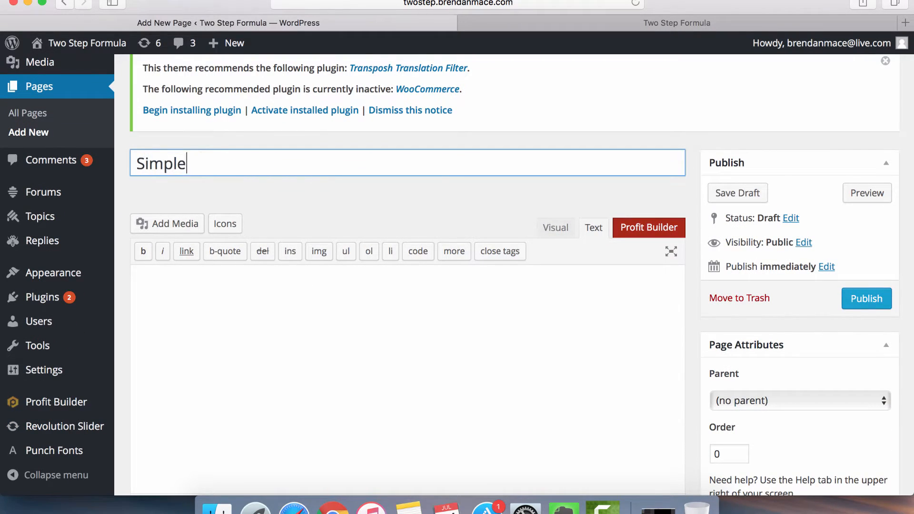
type("Simple Two Step Formula")
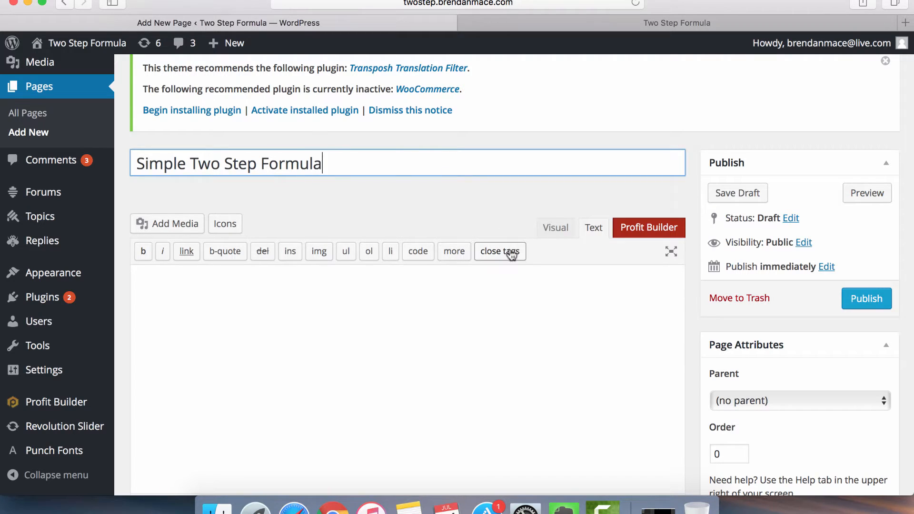
- Set the PBTheme page options to remove page padding and hide the breadcrumbs, menu, top bar and footer
scroll(568, 319, "down", 2)
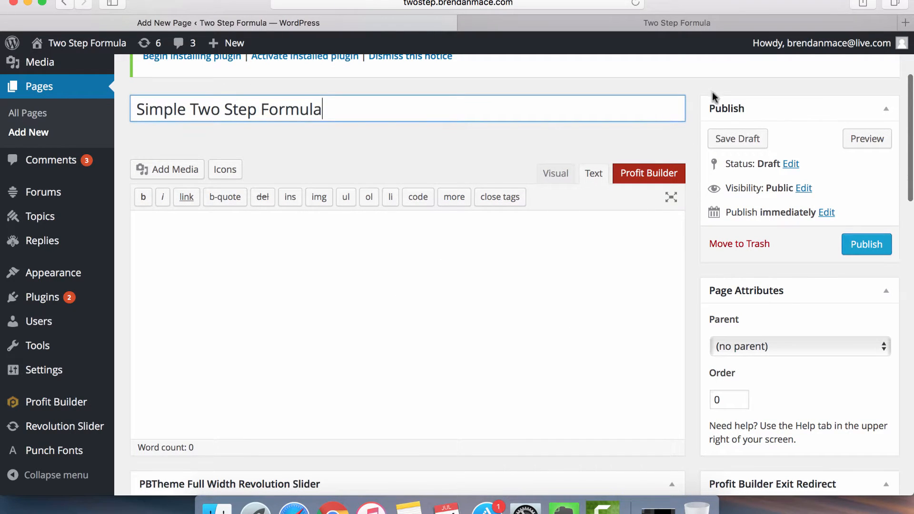
scroll(773, 298, "down", 5)
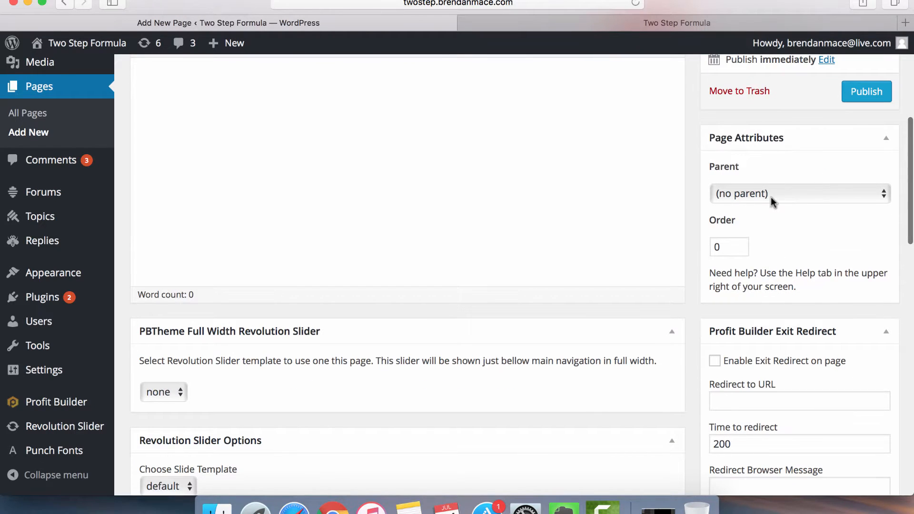
scroll(773, 202, "down", 4)
scroll(790, 279, "down", 5)
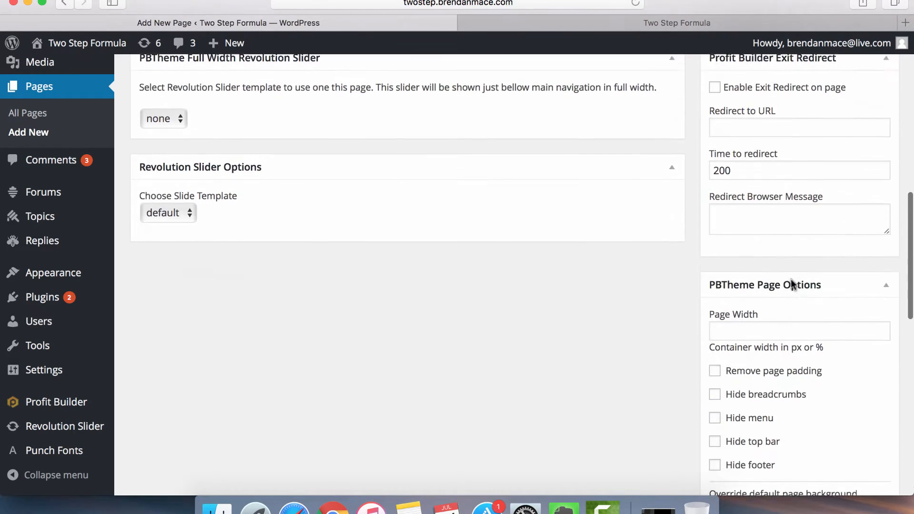
scroll(726, 304, "down", 3)
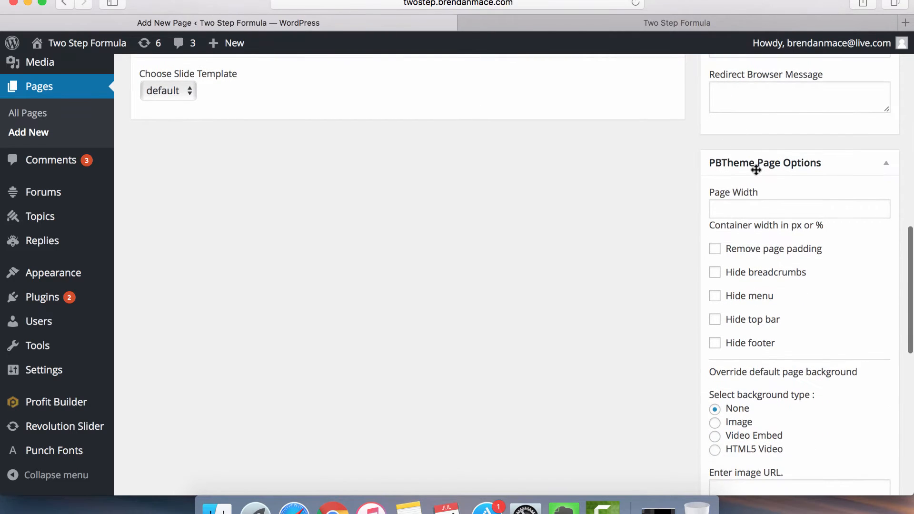
scroll(657, 242, "down", 3)
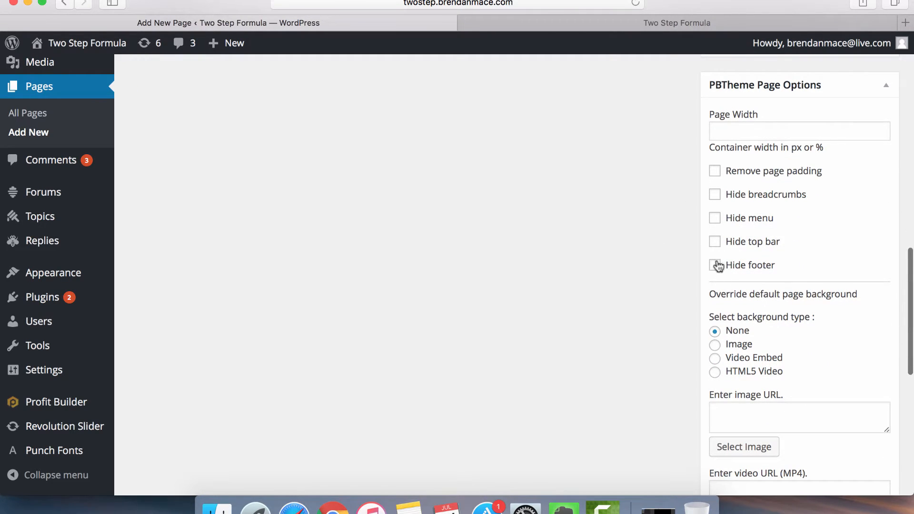
left_click(715, 242)
left_click(715, 219)
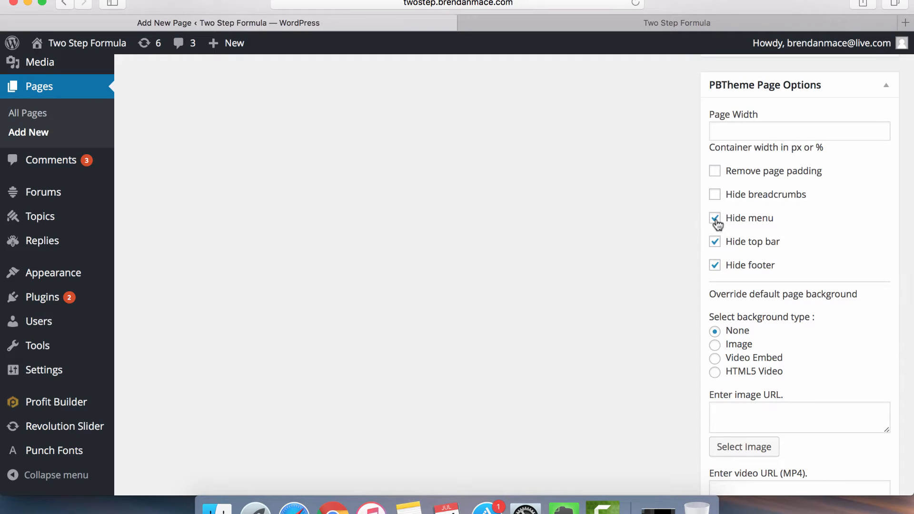
left_click(715, 195)
- Publish the "Simple Two Step Formula" page
scroll(699, 151, "up", 3)
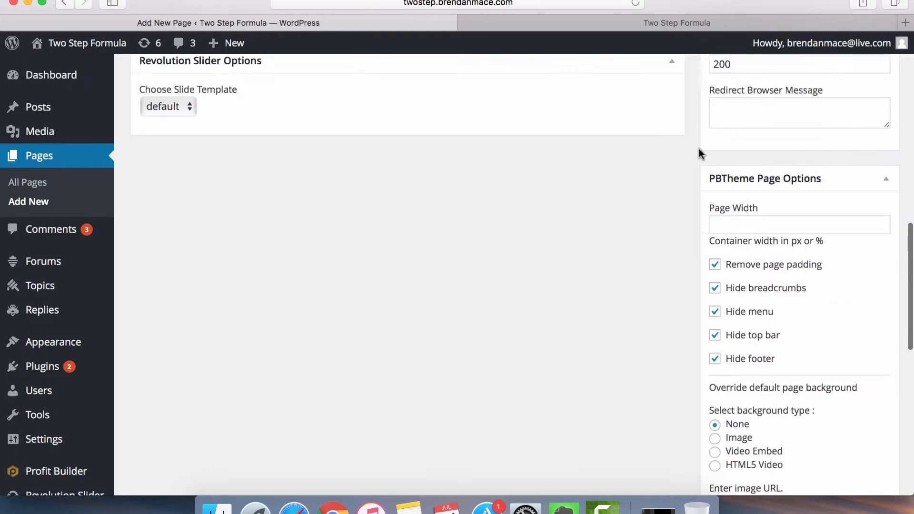
scroll(699, 152, "up", 10)
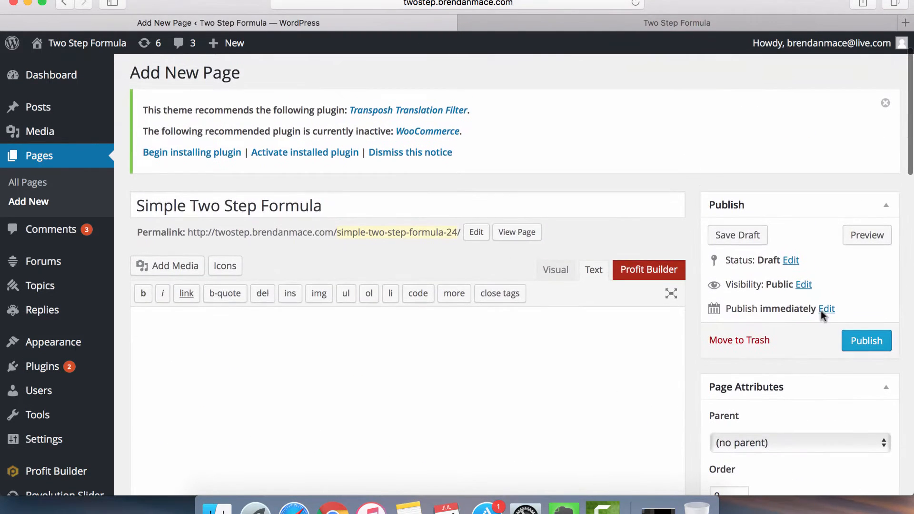
left_click(855, 341)
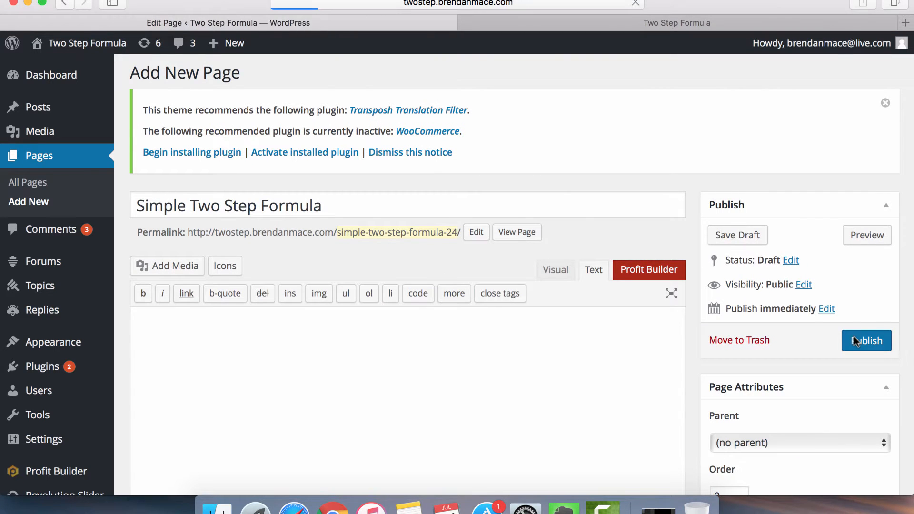
- Activate Profit Builder for the published page and open the page in its live editor
scroll(590, 227, "down", 5)
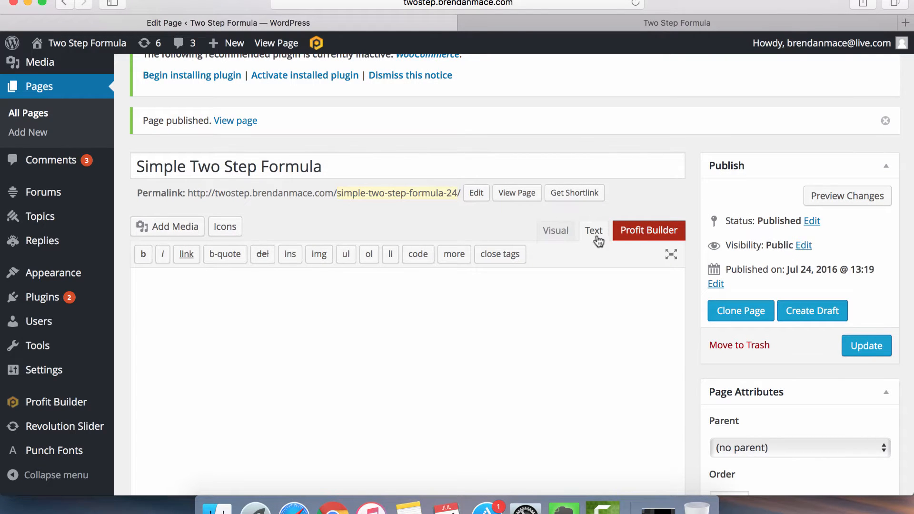
left_click(642, 233)
scroll(530, 279, "down", 4)
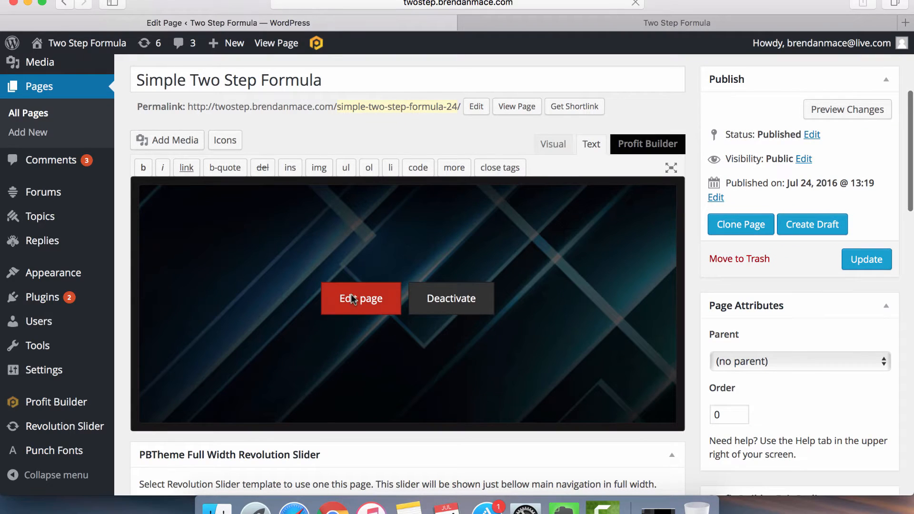
left_click(352, 298)
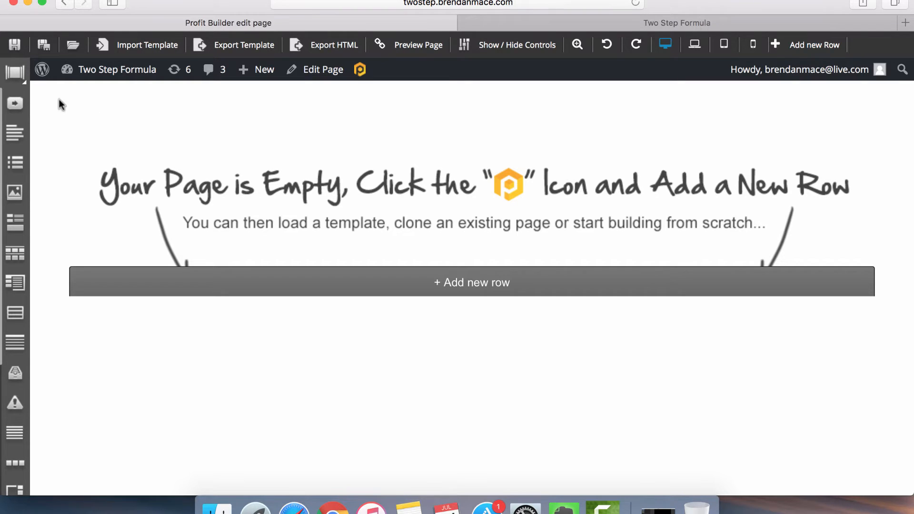
- Load the "Squeeze Page - Exotic" template into the empty page and look over its opt-in section
left_click(16, 48)
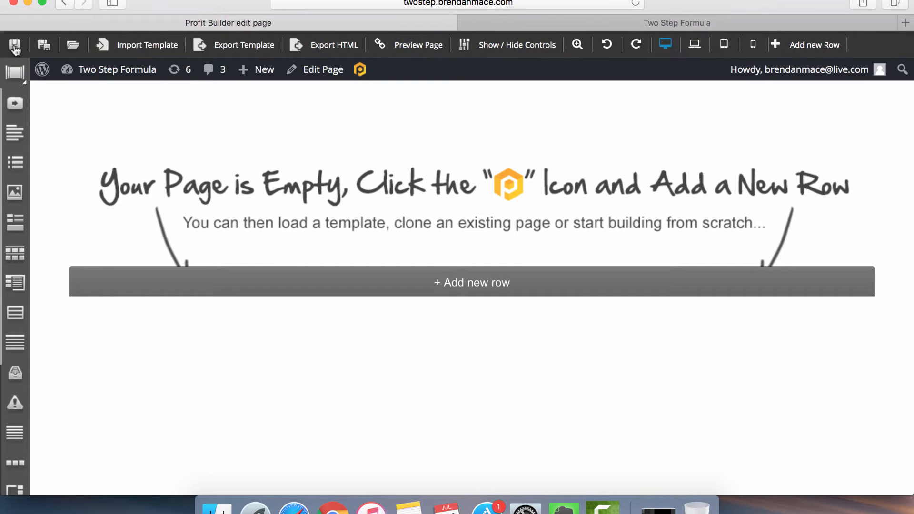
left_click(73, 47)
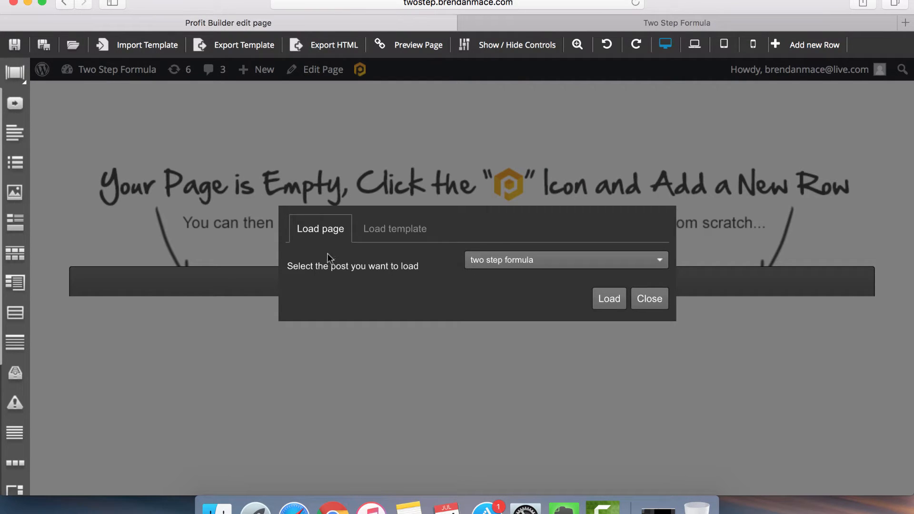
left_click(391, 231)
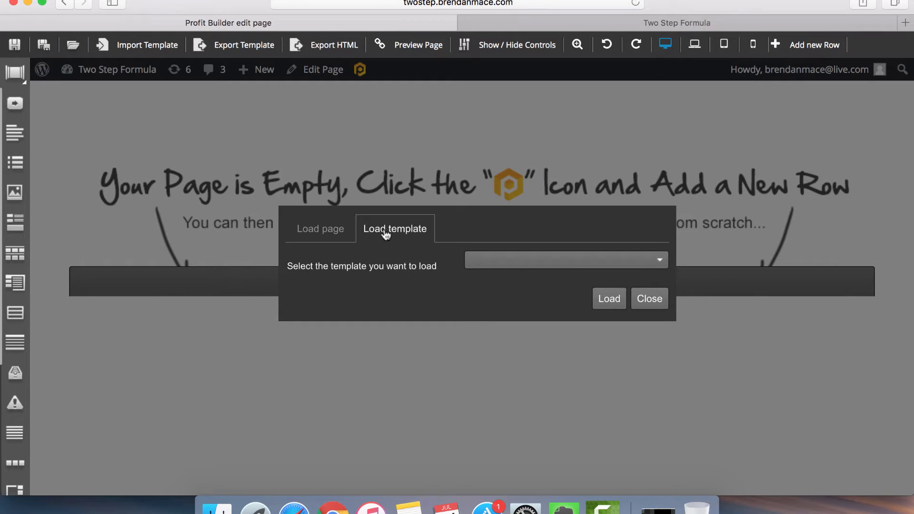
left_click(504, 261)
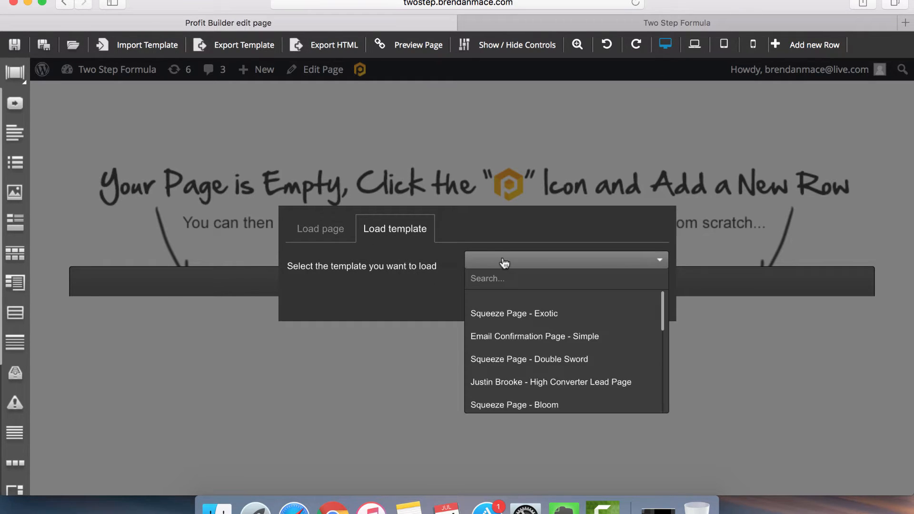
left_click(523, 312)
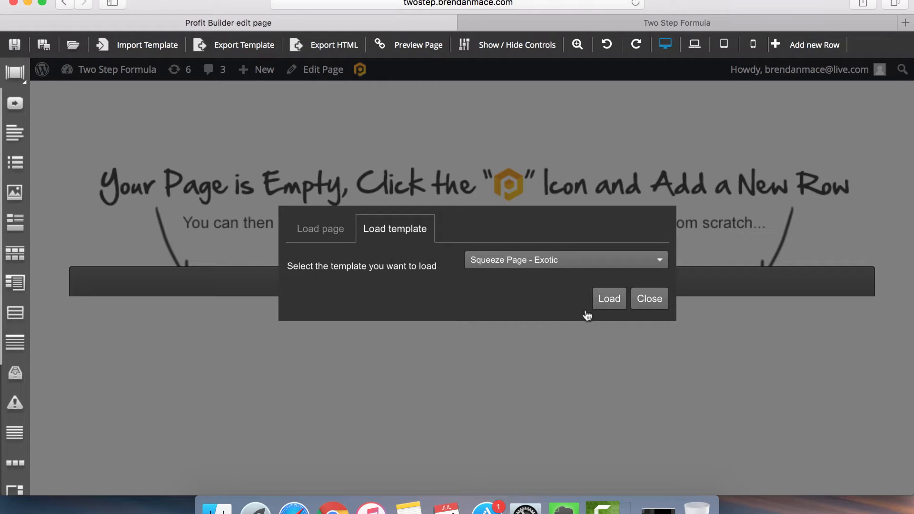
left_click(610, 304)
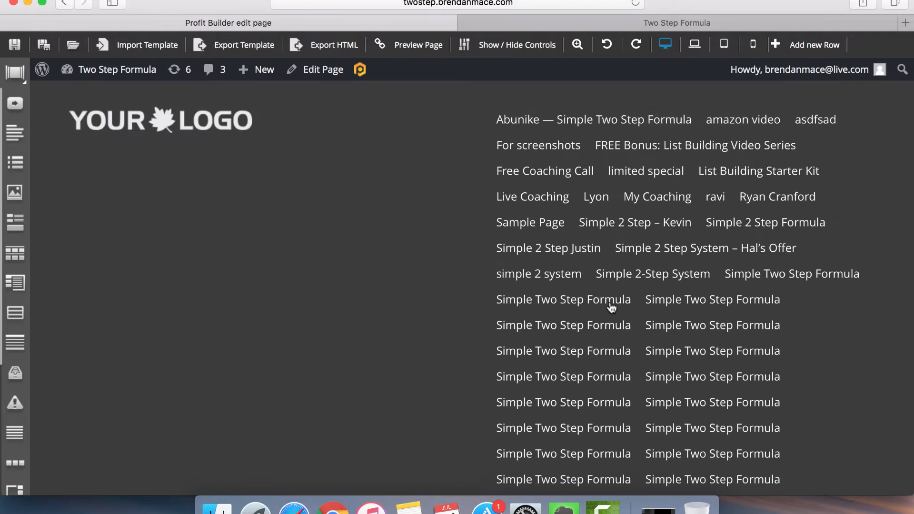
scroll(363, 347, "down", 10)
scroll(363, 350, "down", 20)
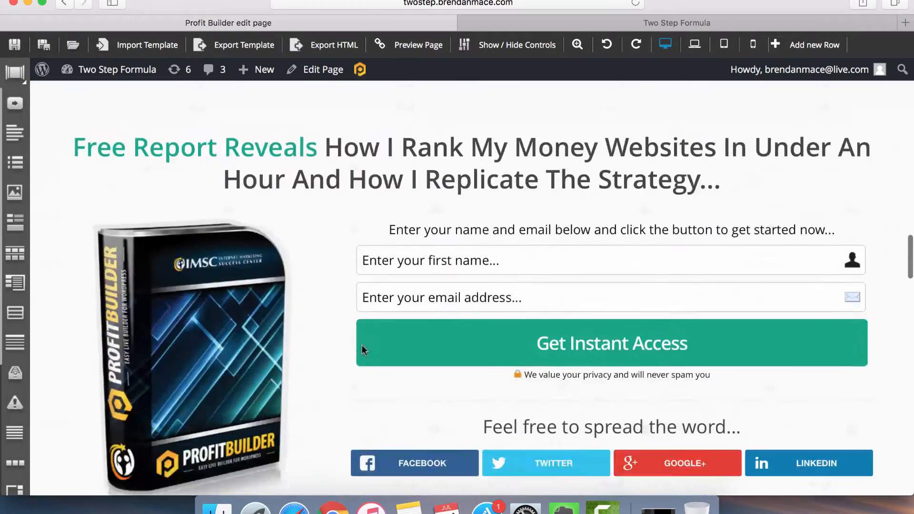
- Look through the loaded template from the logo header and page-link list to the opt-in section, 3-step solution list and footer
scroll(463, 295, "up", 10)
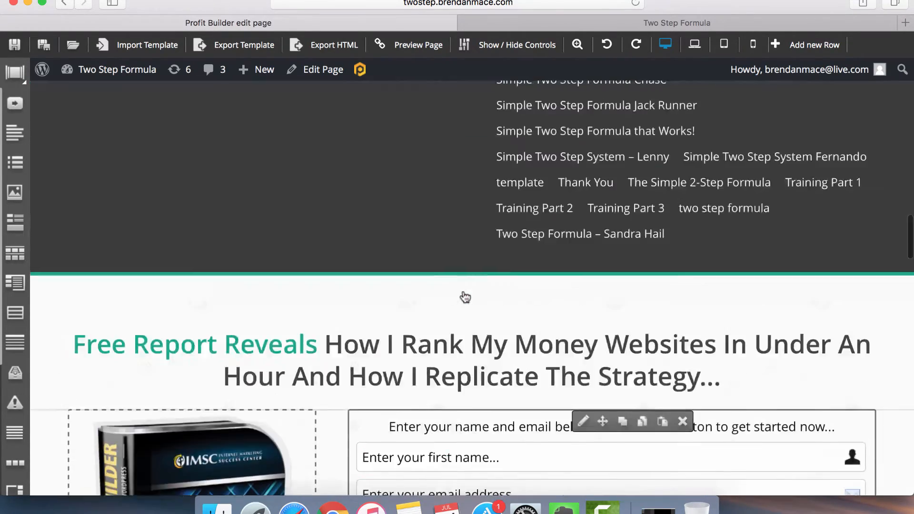
scroll(363, 306, "up", 4)
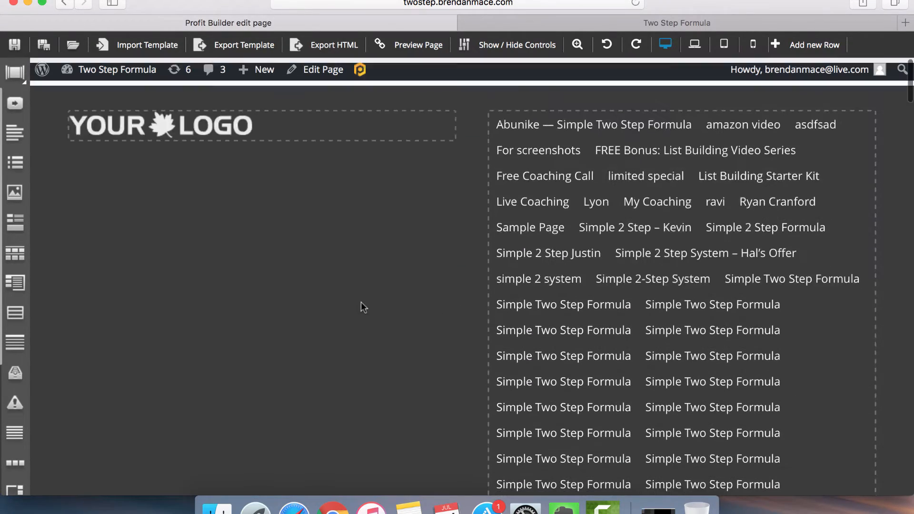
scroll(547, 287, "down", 13)
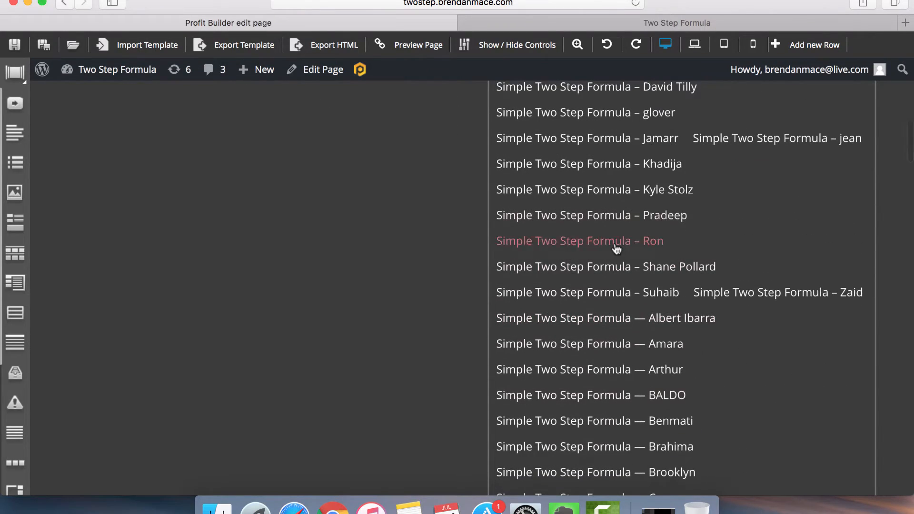
scroll(561, 252, "down", 20)
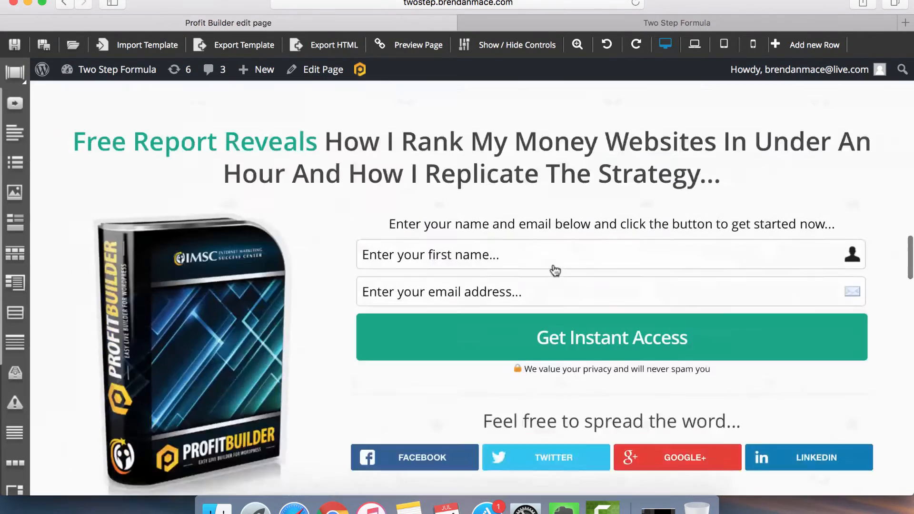
scroll(555, 270, "up", 12)
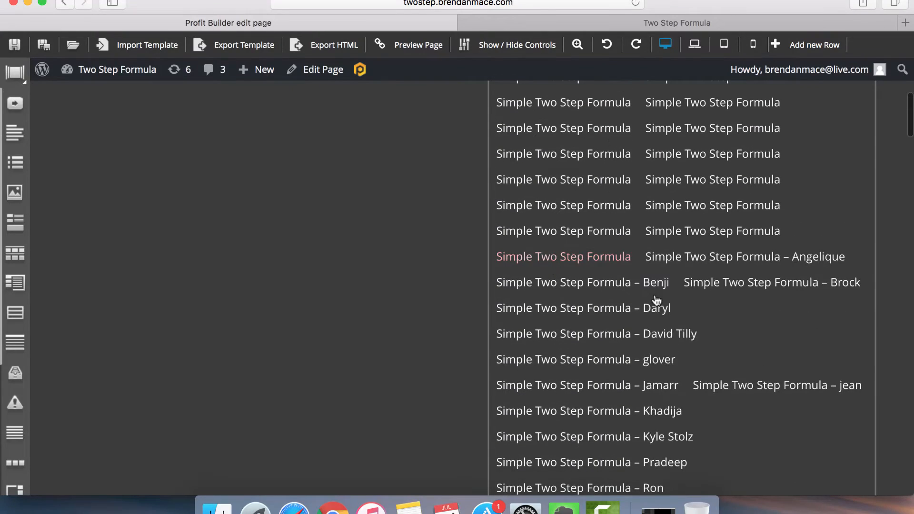
scroll(657, 300, "down", 8)
scroll(408, 348, "up", 5)
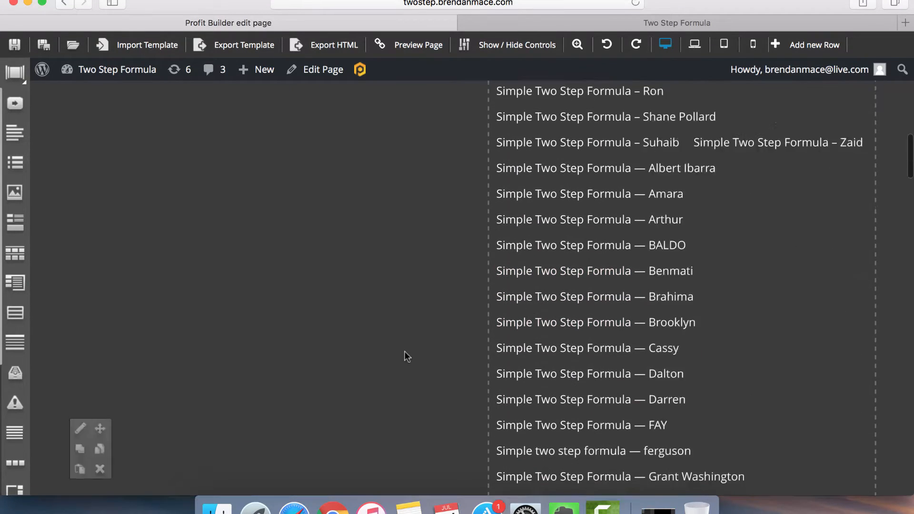
scroll(406, 357, "down", 10)
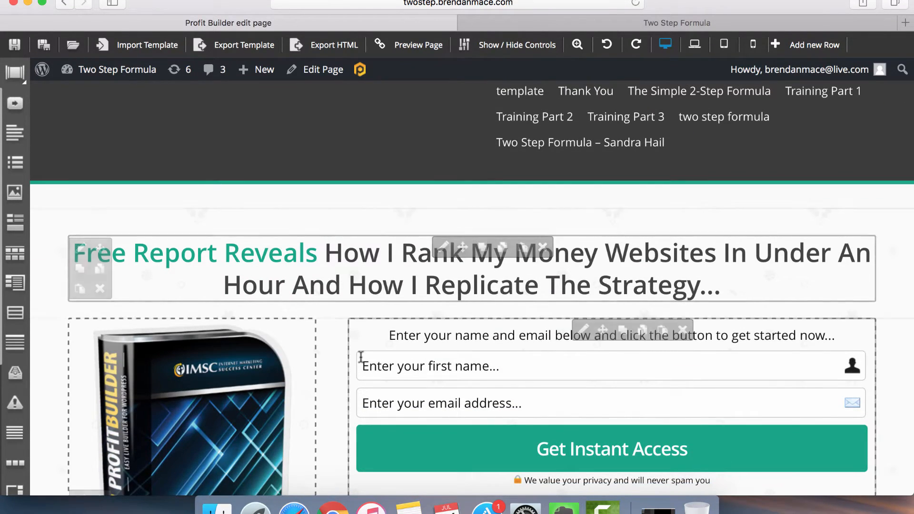
scroll(359, 356, "down", 8)
scroll(361, 357, "down", 9)
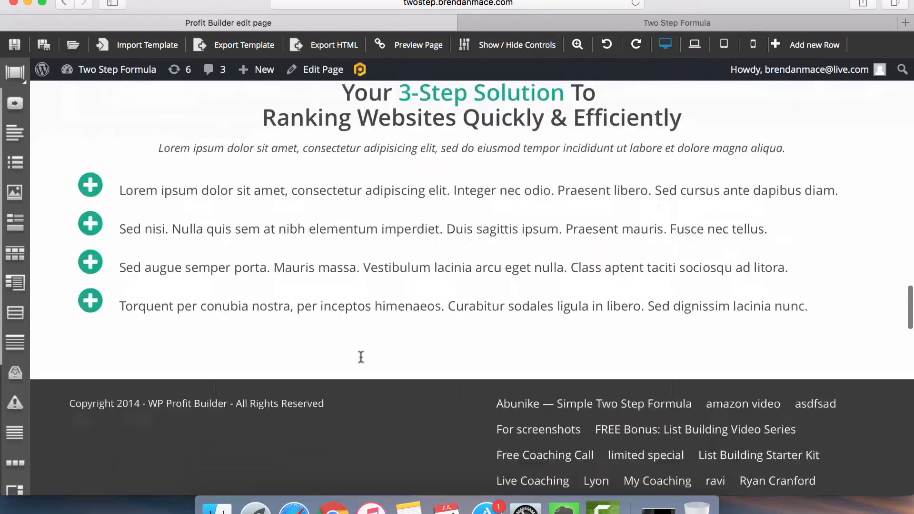
scroll(361, 357, "up", 9)
scroll(361, 357, "up", 8)
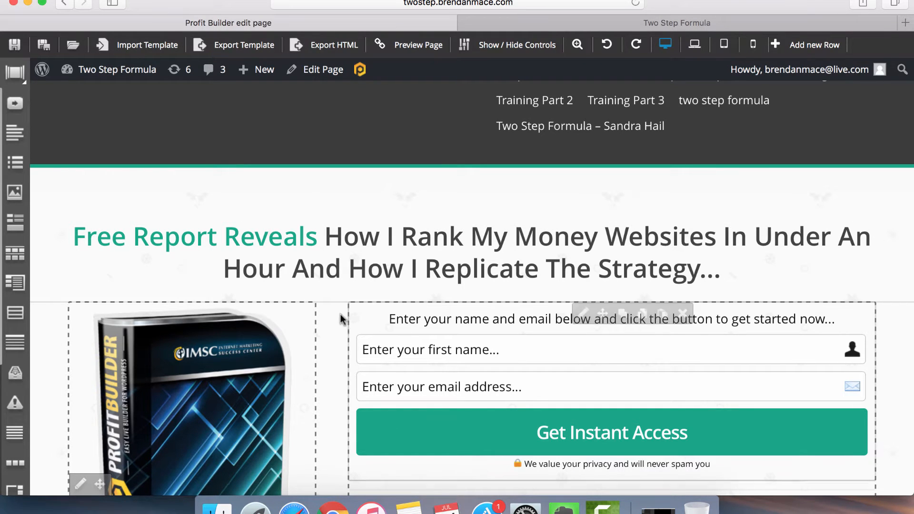
scroll(332, 343, "down", 3)
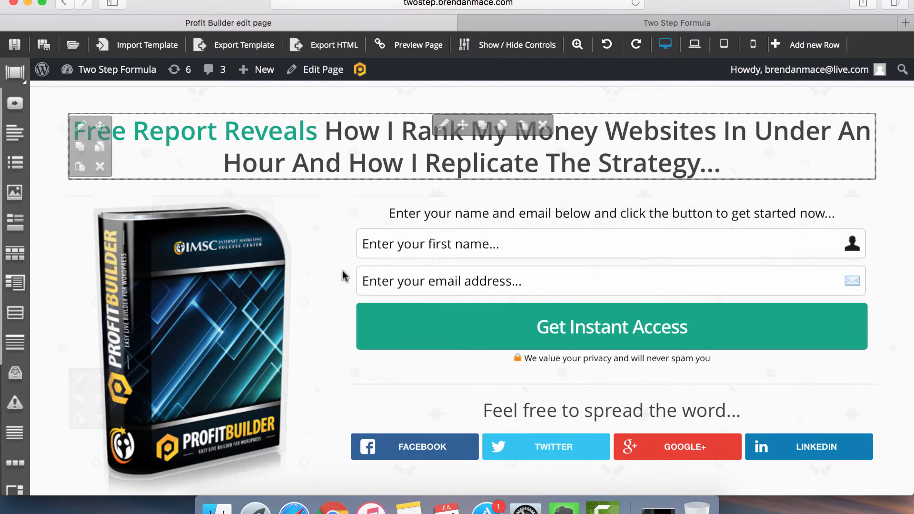
scroll(322, 293, "up", 10)
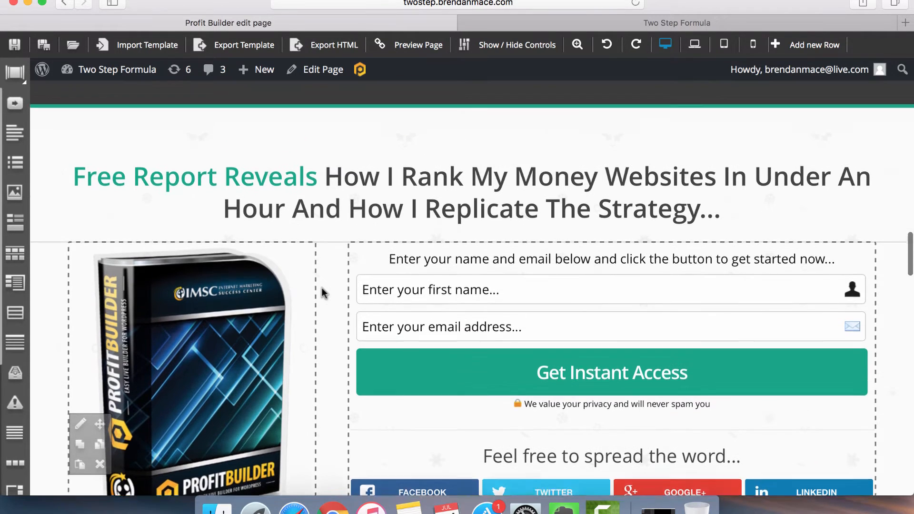
- Delete the page-link menu element beside the logo in the header row
scroll(322, 288, "up", 15)
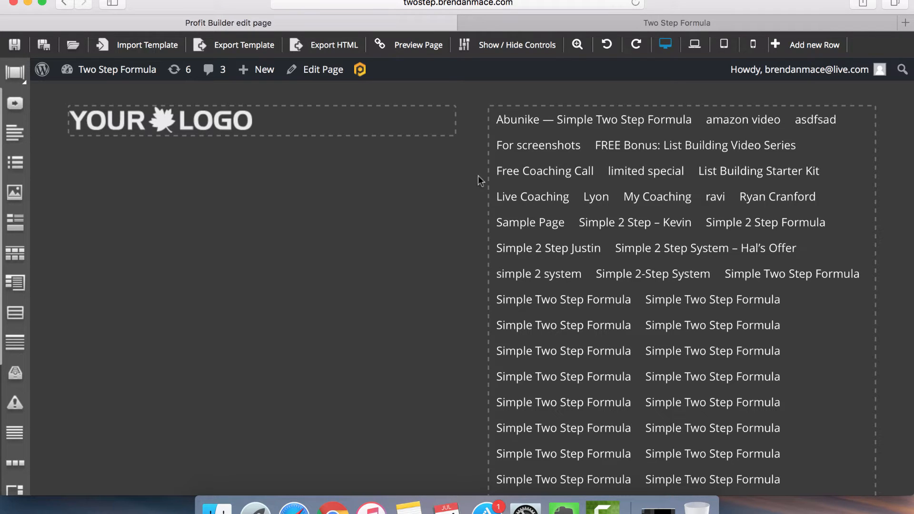
mouse_move(761, 143)
left_click(752, 117)
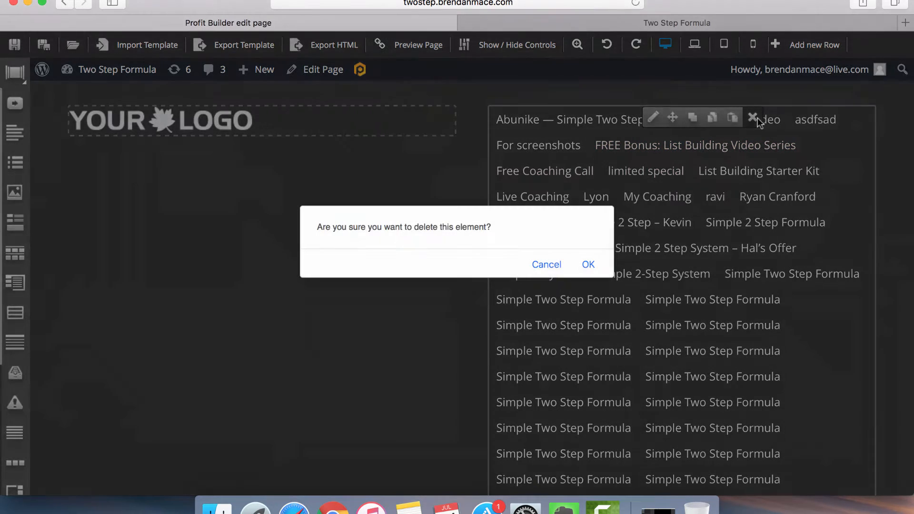
left_click(588, 264)
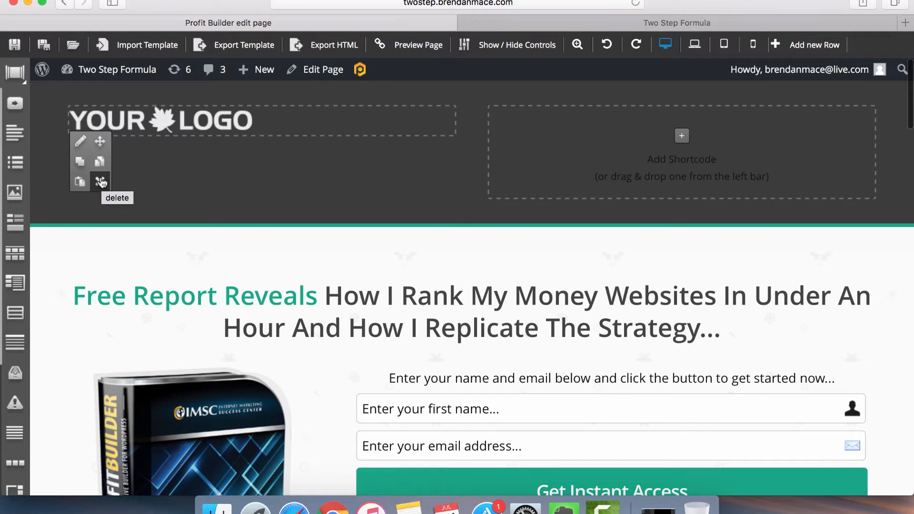
- Review the logo header row's dimension, border, shadow and background settings without changing them
left_click(84, 146)
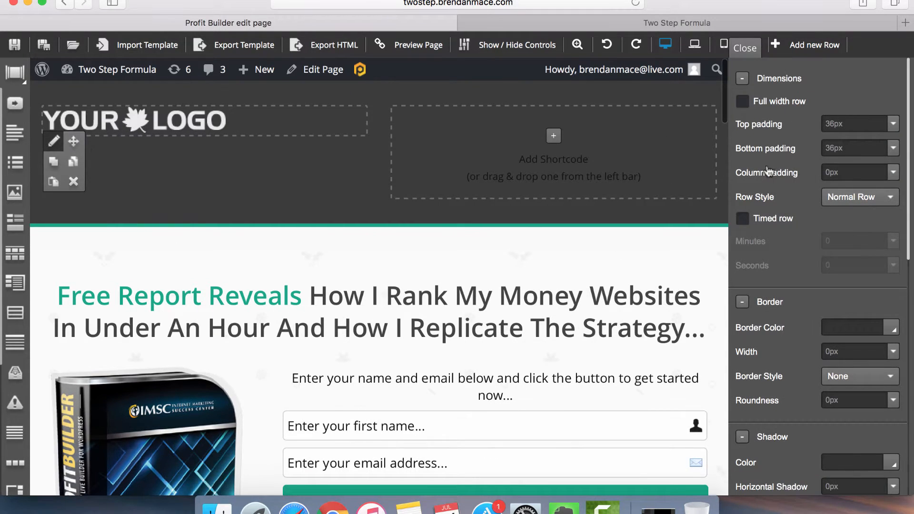
scroll(800, 228, "down", 10)
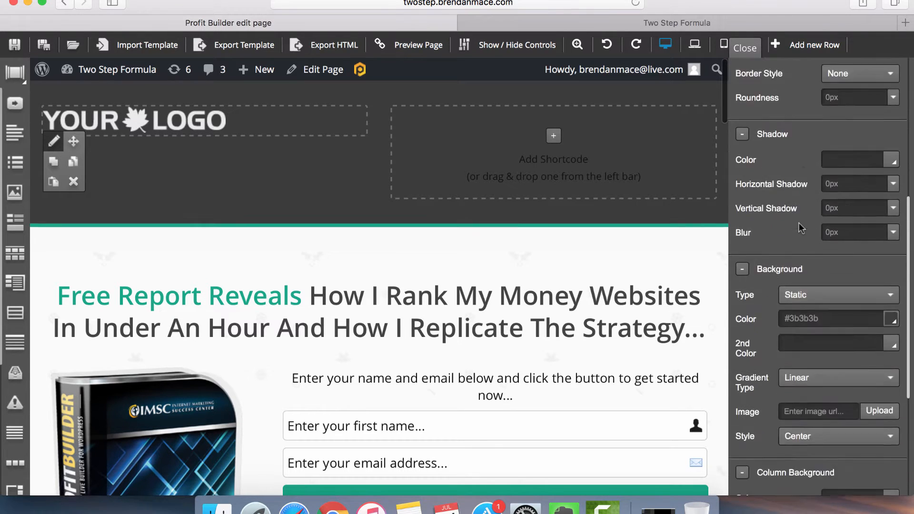
scroll(801, 228, "up", 10)
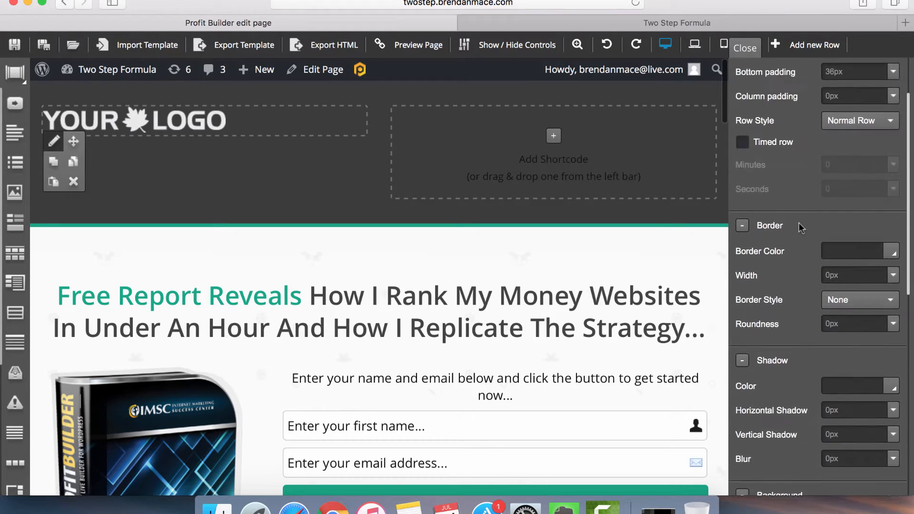
left_click(745, 49)
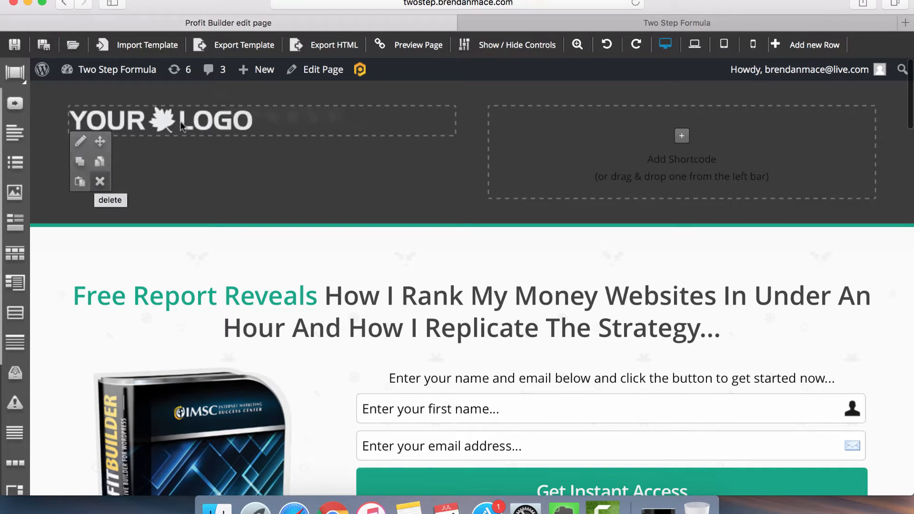
mouse_move(125, 131)
left_click(80, 140)
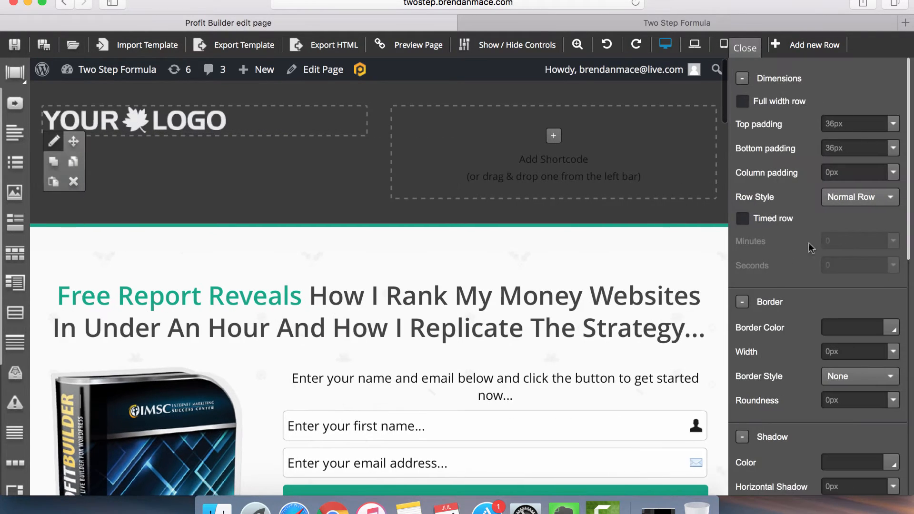
left_click(745, 49)
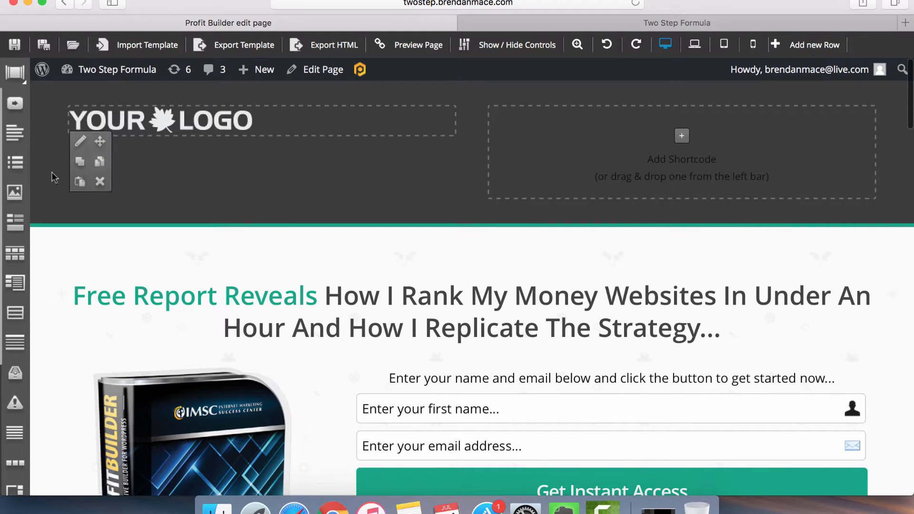
- Delete the entire header row containing the "YOUR LOGO" image and the empty shortcode column
mouse_move(178, 130)
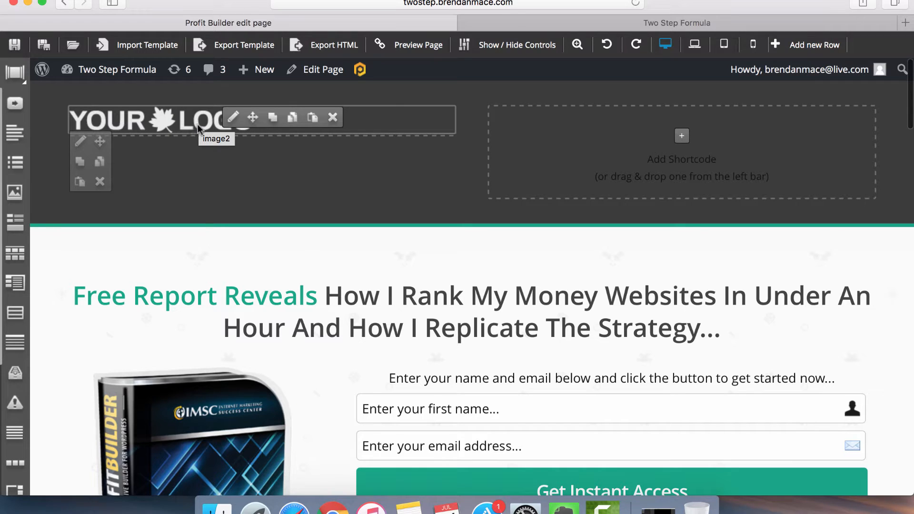
scroll(322, 295, "down", 3)
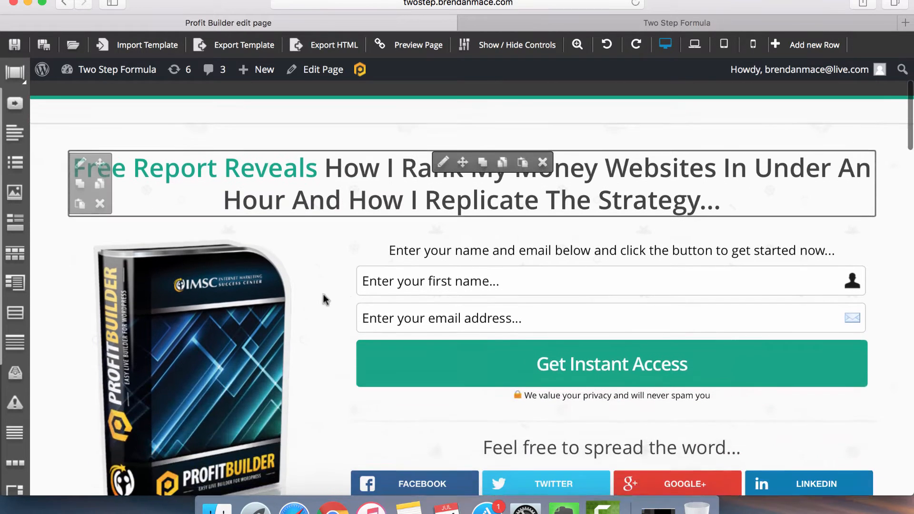
scroll(485, 286, "down", 2)
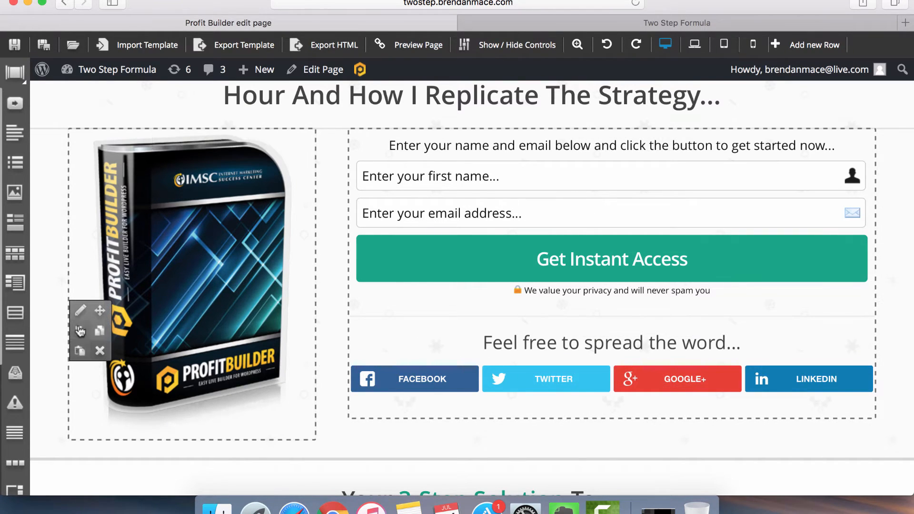
scroll(317, 305, "up", 3)
scroll(317, 305, "up", 5)
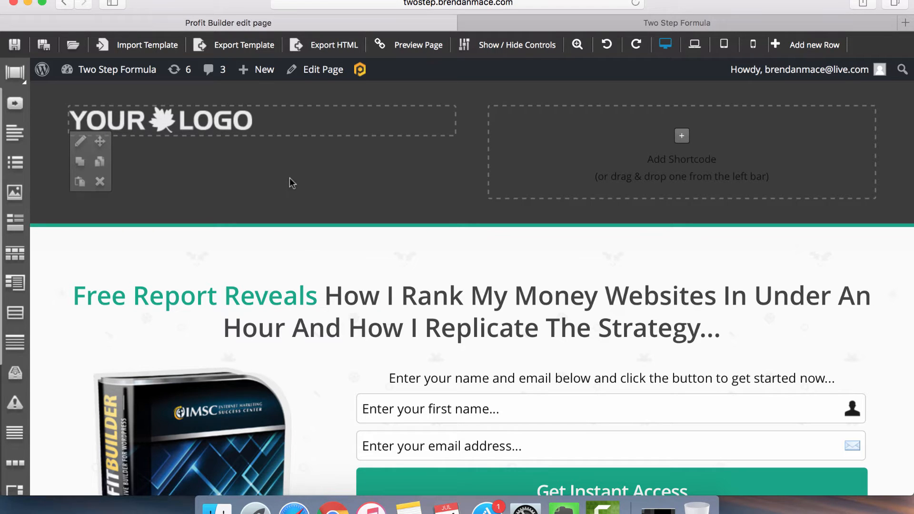
left_click(99, 181)
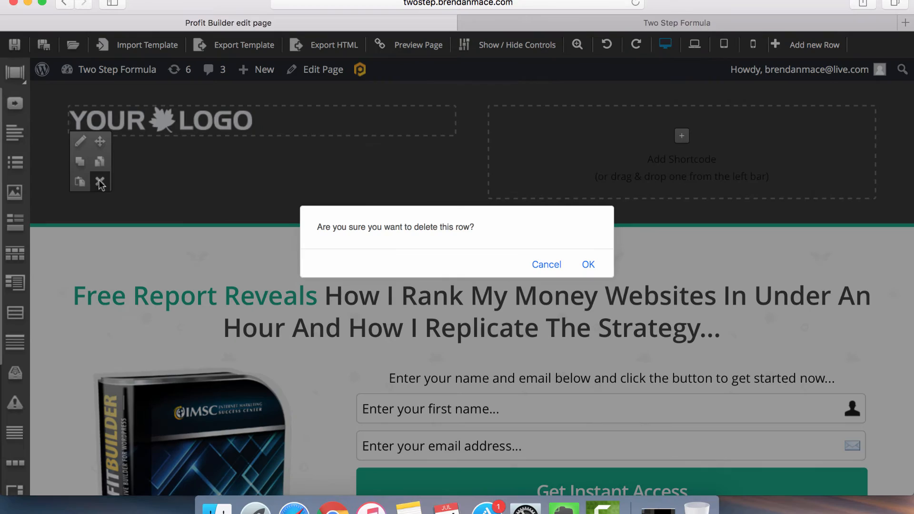
left_click(538, 265)
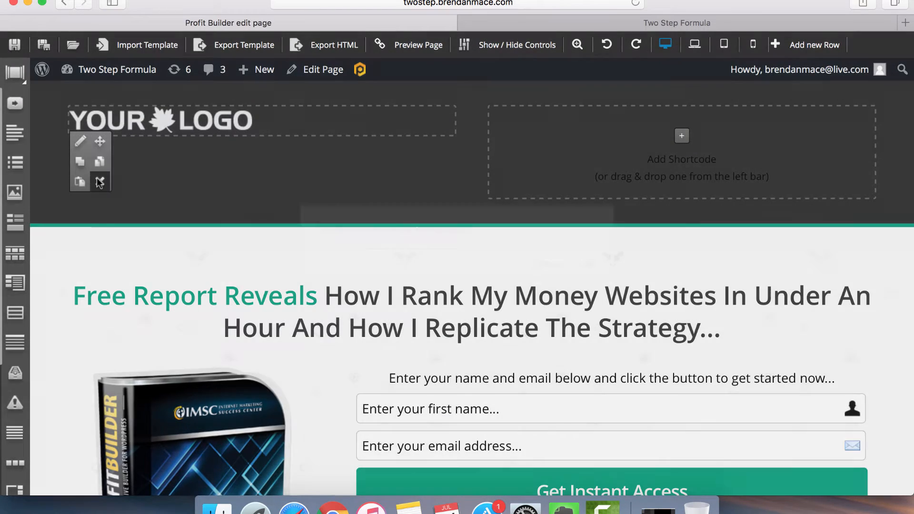
left_click(99, 182)
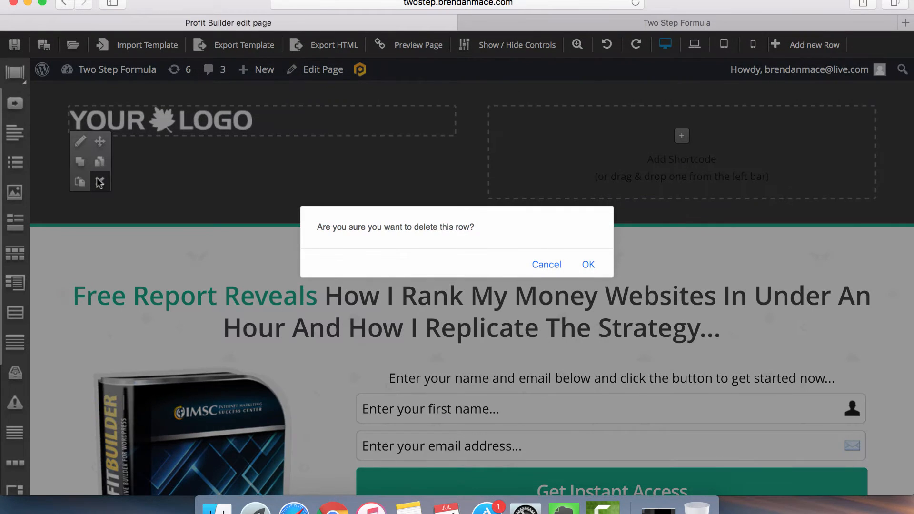
left_click(595, 268)
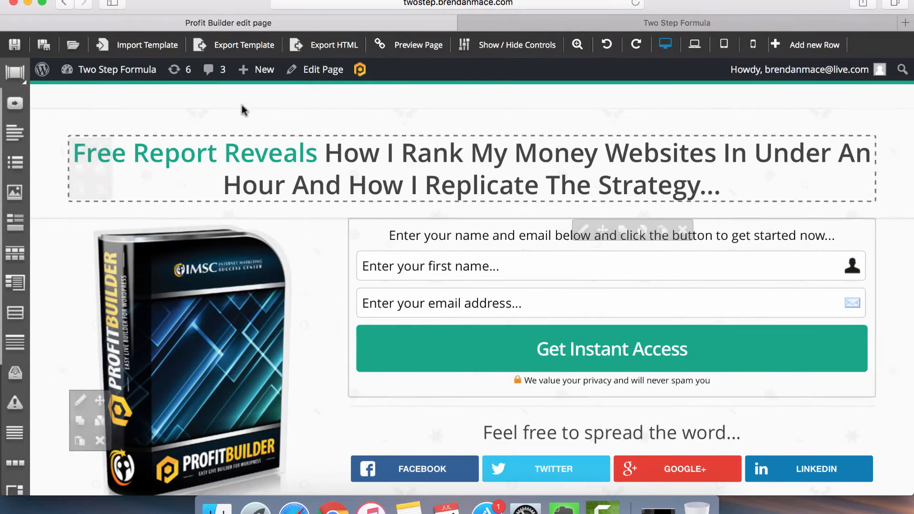
- Delete the "Your 3-Step Solution To Ranking Websites Quickly & Efficiently" row below the opt-in section
scroll(326, 296, "down", 2)
scroll(326, 296, "down", 10)
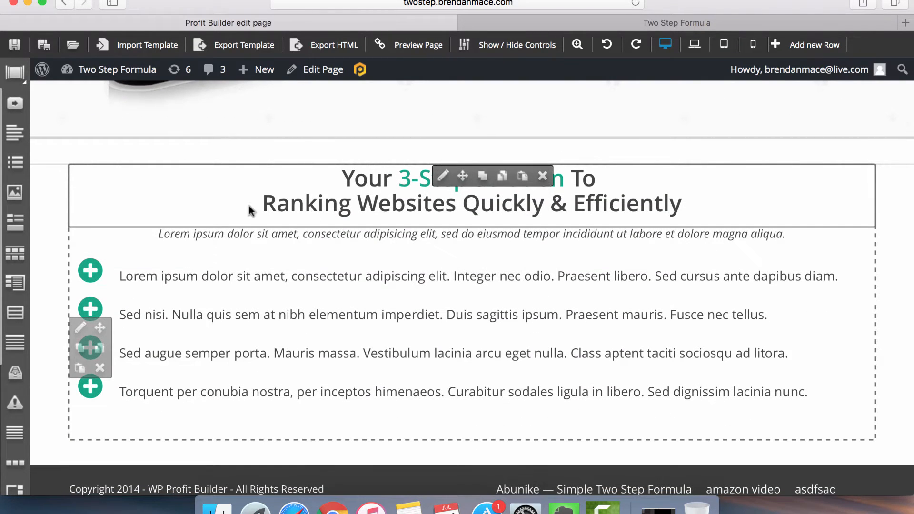
scroll(437, 328, "down", 1)
scroll(437, 328, "down", 1)
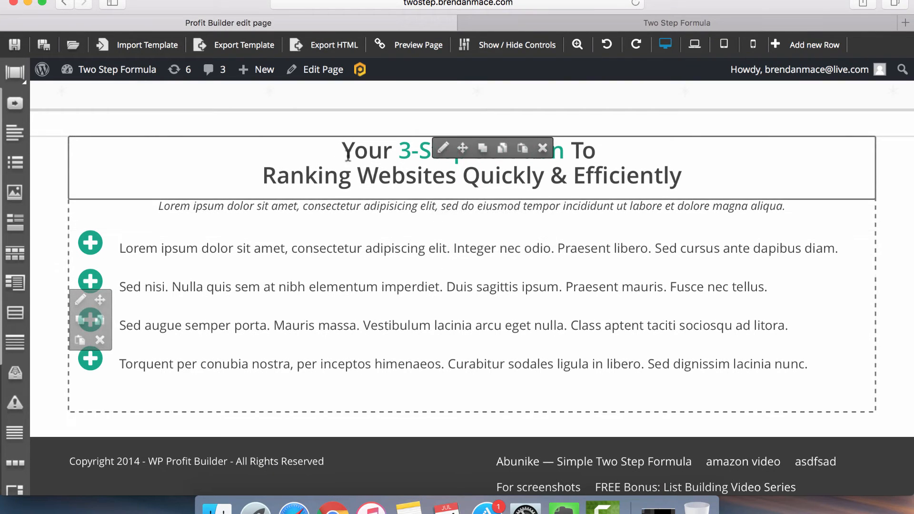
left_click(99, 339)
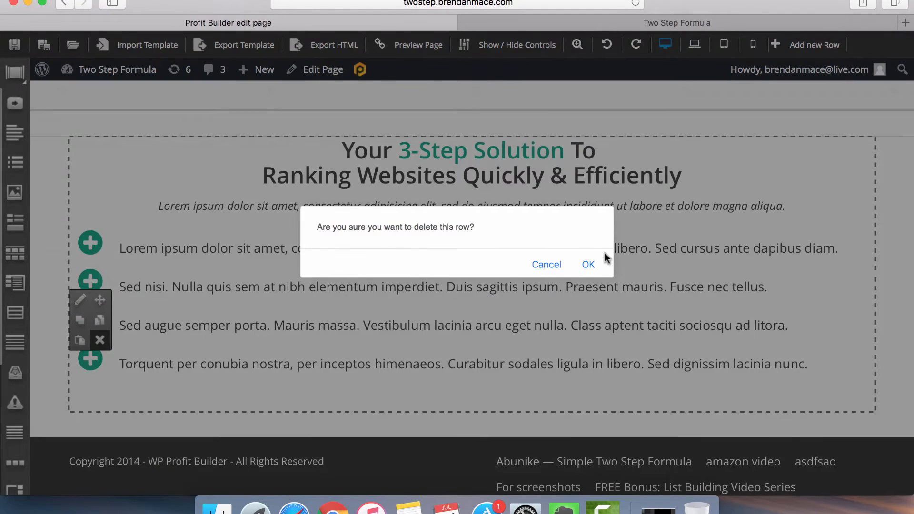
left_click(588, 264)
- Delete the footer row with the copyright text and page-link list, and check the remaining opt-in section
scroll(376, 276, "down", 10)
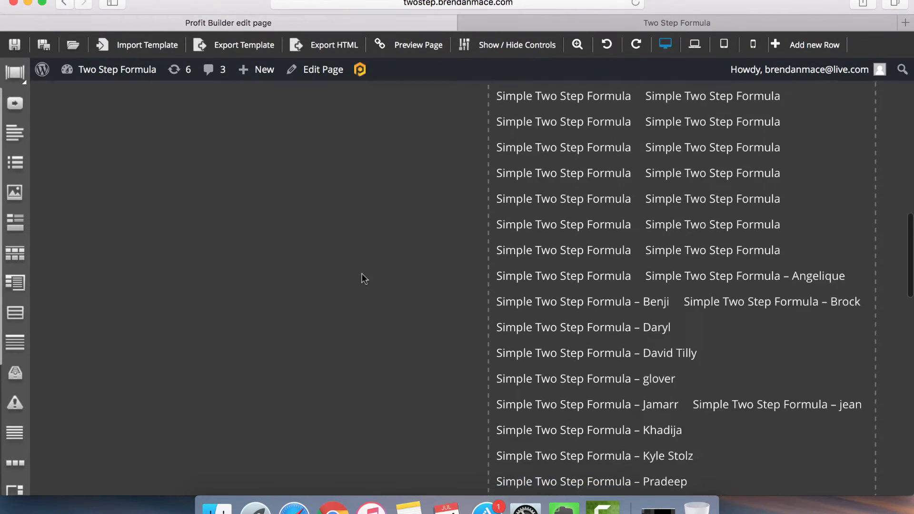
left_click(99, 203)
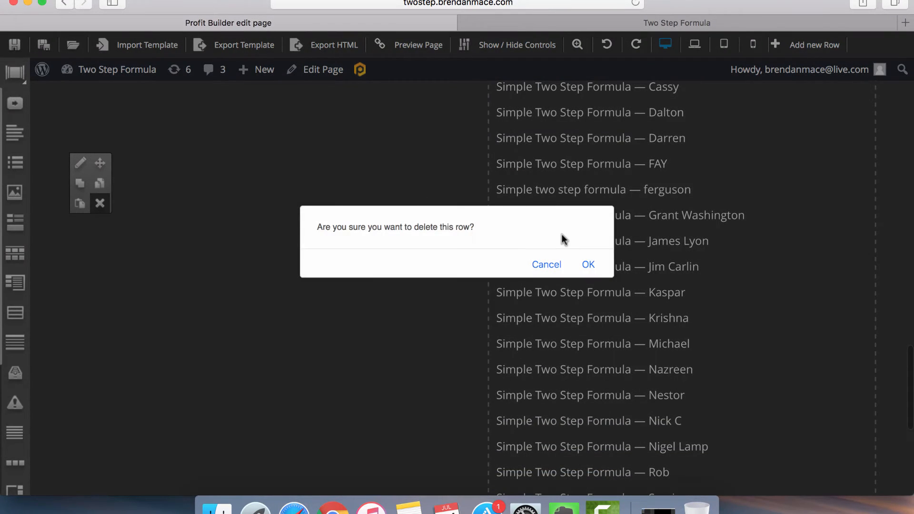
left_click(589, 264)
scroll(382, 341, "up", 3)
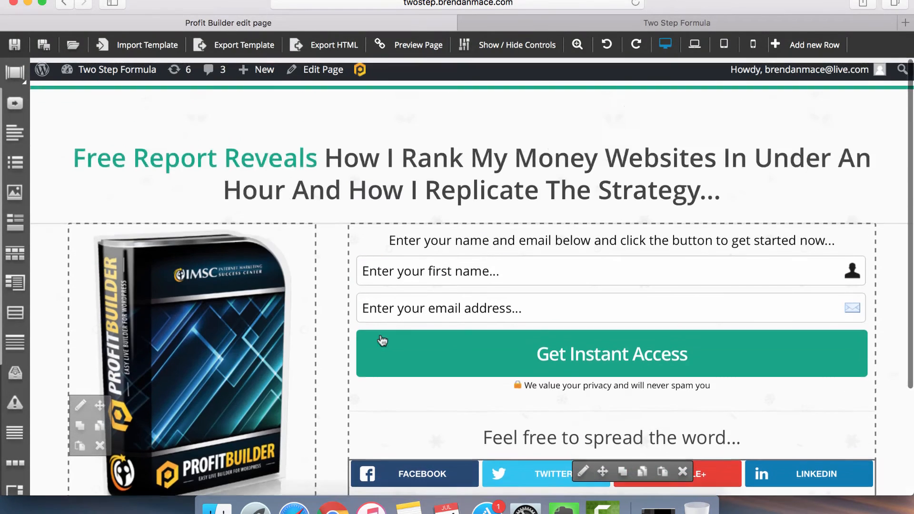
scroll(310, 384, "down", 3)
scroll(310, 384, "up", 2)
scroll(308, 383, "up", 1)
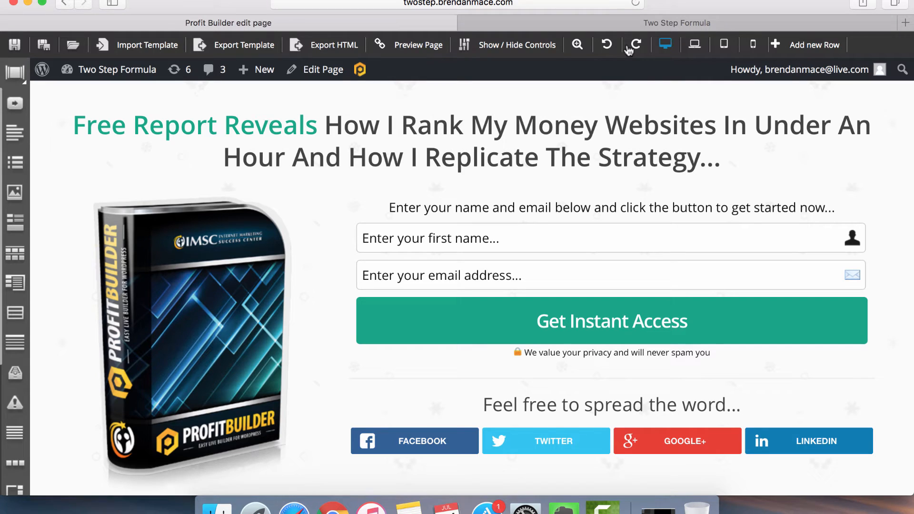
- Examine the finished Two Step Formula page's layout, from the headline and photo to the opt-in form and social share buttons
left_click(618, 23)
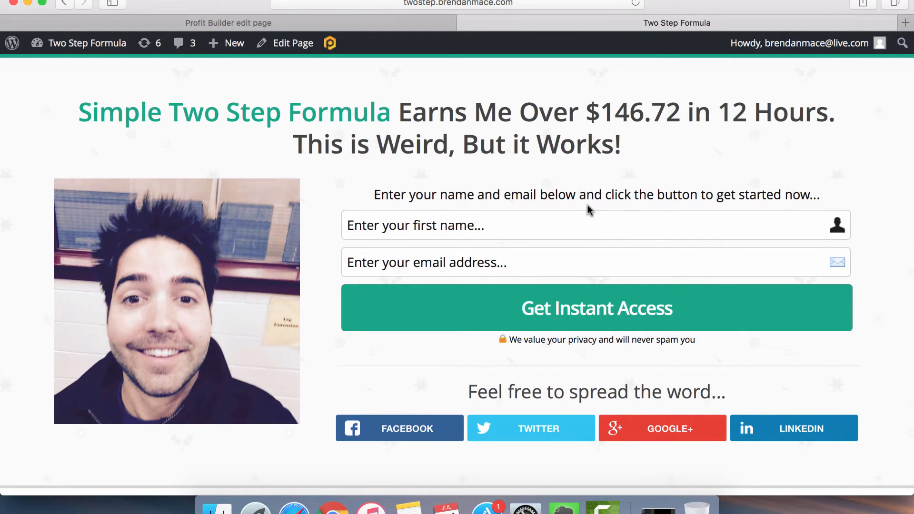
scroll(270, 264, "down", 1)
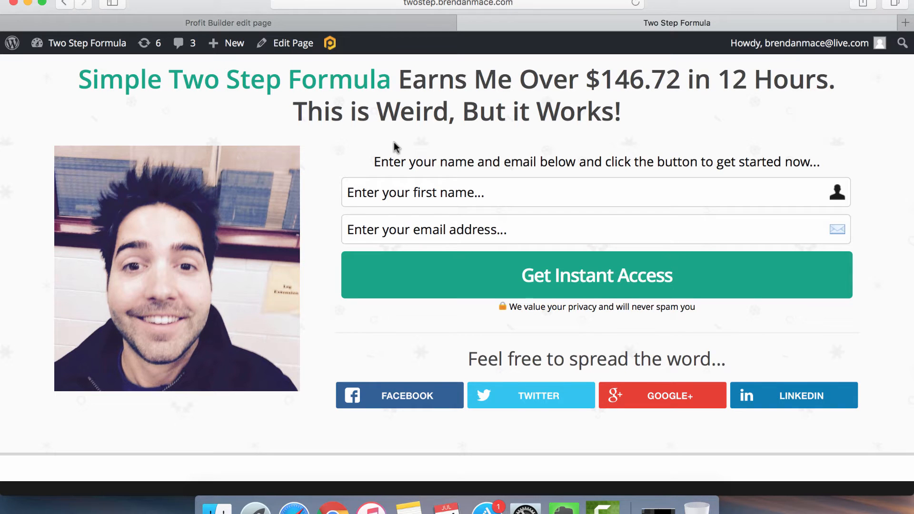
scroll(393, 142, "up", 2)
scroll(304, 290, "down", 3)
scroll(303, 290, "up", 3)
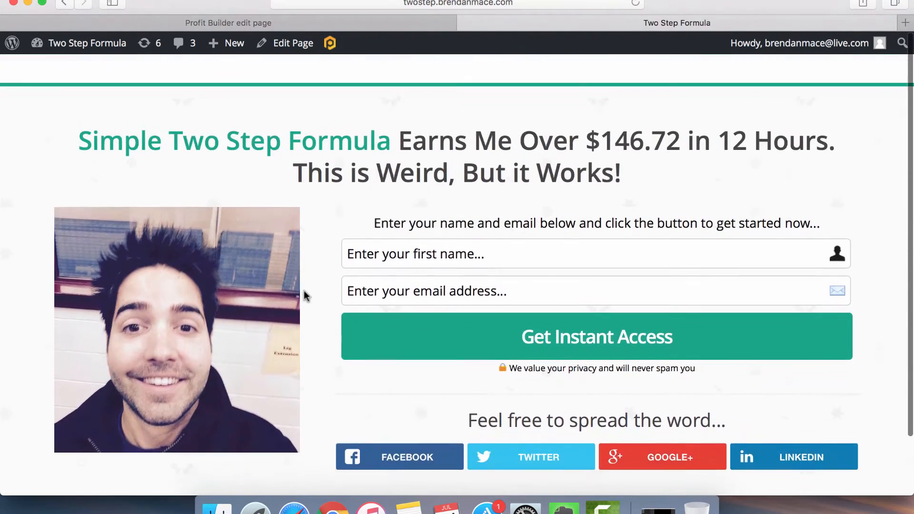
scroll(304, 290, "down", 3)
scroll(304, 290, "up", 3)
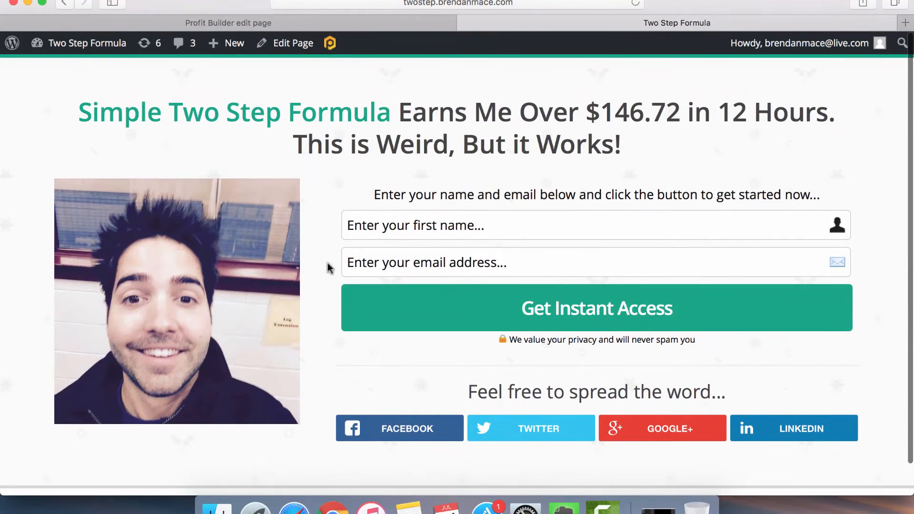
scroll(329, 265, "down", 2)
scroll(328, 288, "up", 3)
scroll(332, 288, "up", 1)
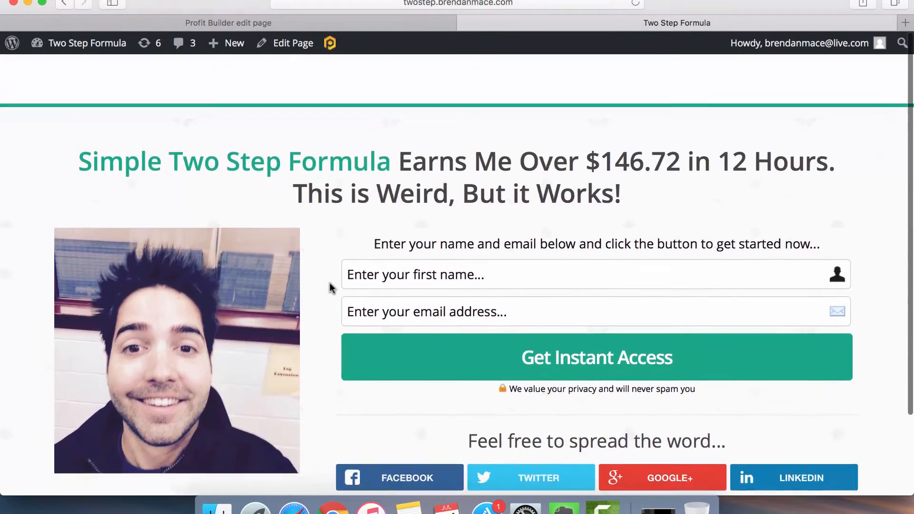
scroll(331, 287, "down", 5)
scroll(332, 288, "up", 2)
scroll(331, 288, "up", 3)
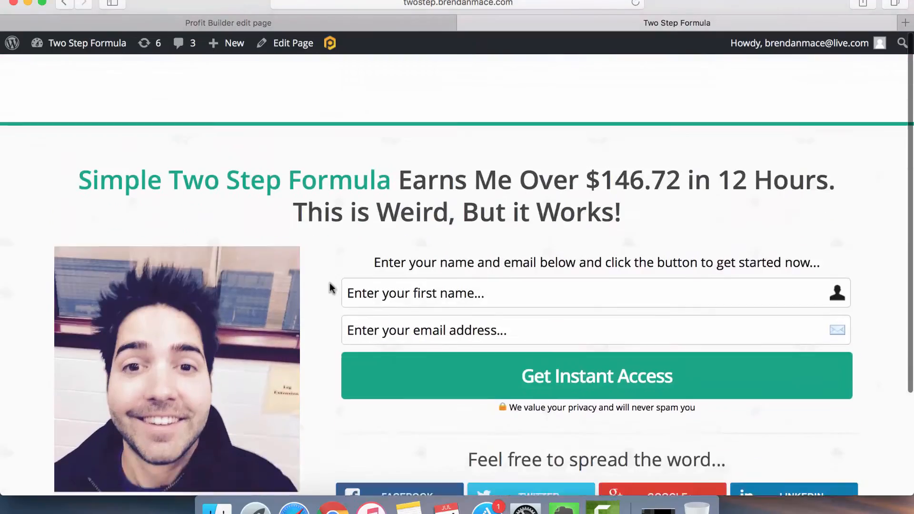
scroll(330, 285, "down", 3)
scroll(330, 286, "up", 2)
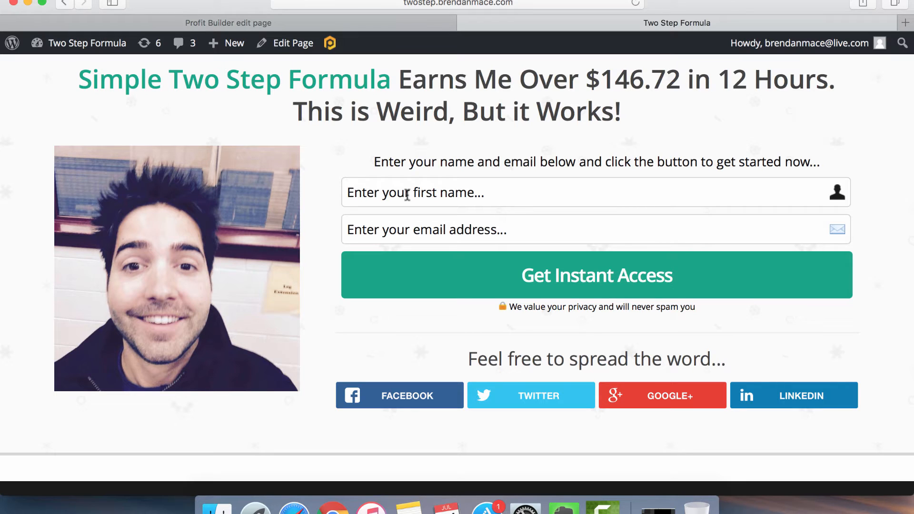
scroll(335, 135, "up", 2)
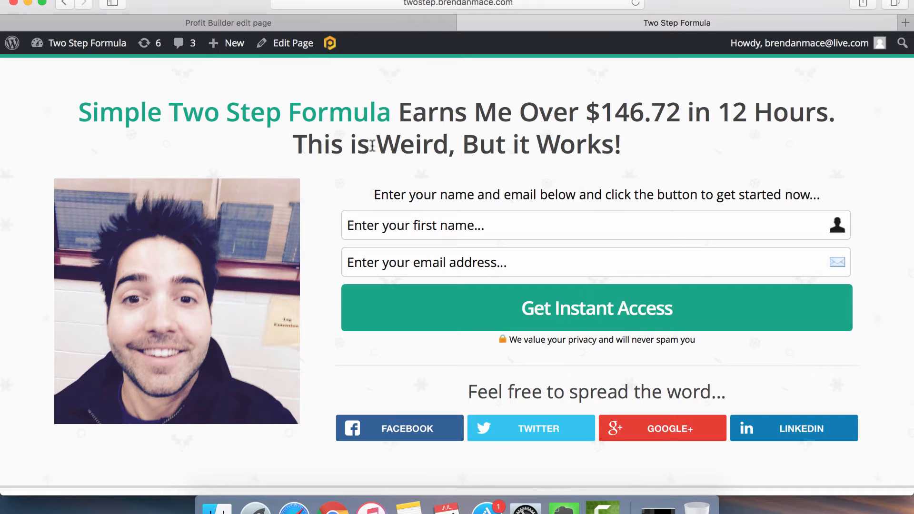
- Examine the finished page's headline wording, highlighting phrases such as "Simple Two Step", "12 Hours" and "This is Weird, But it Works"
left_click_drag(623, 147, 90, 116)
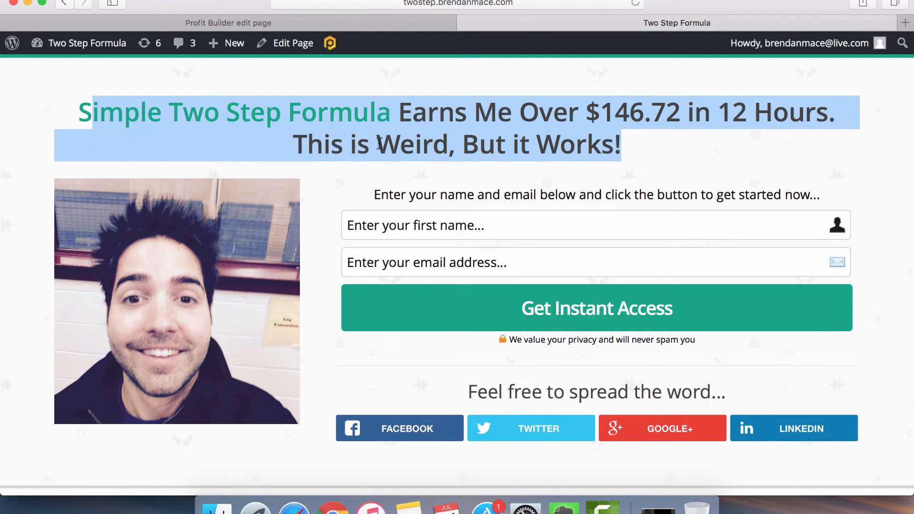
left_click(380, 143)
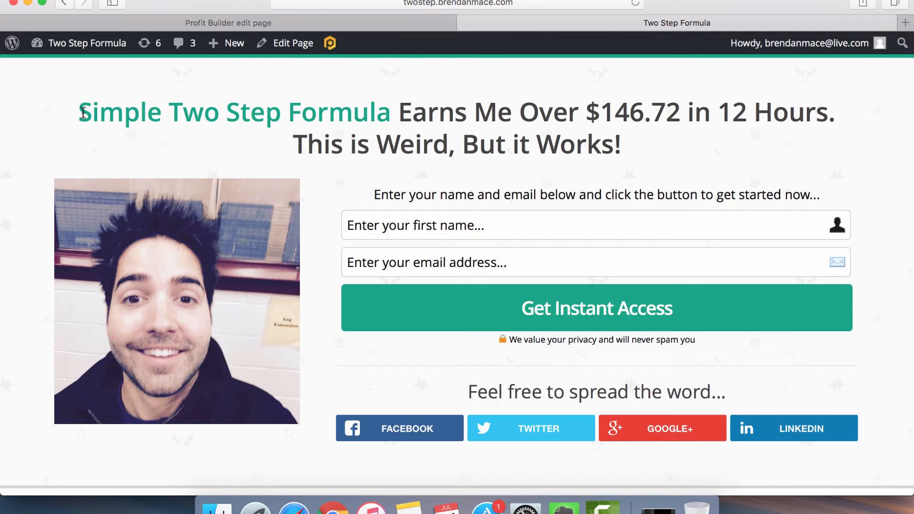
left_click_drag(83, 113, 281, 114)
left_click(156, 108)
left_click_drag(587, 113, 825, 117)
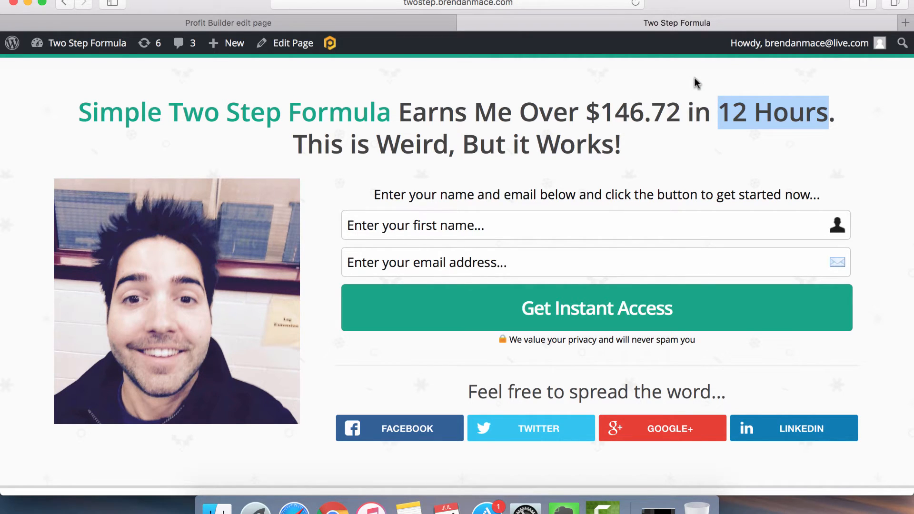
left_click(607, 140)
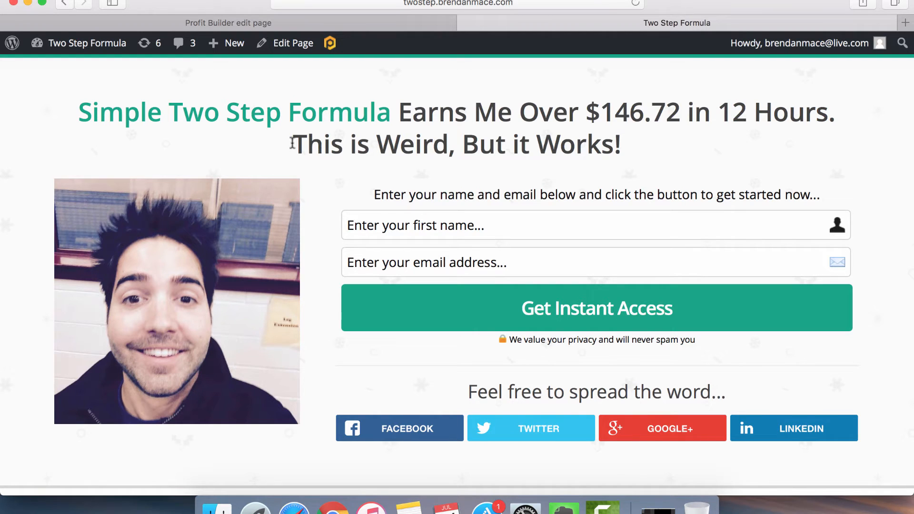
left_click_drag(293, 142, 613, 143)
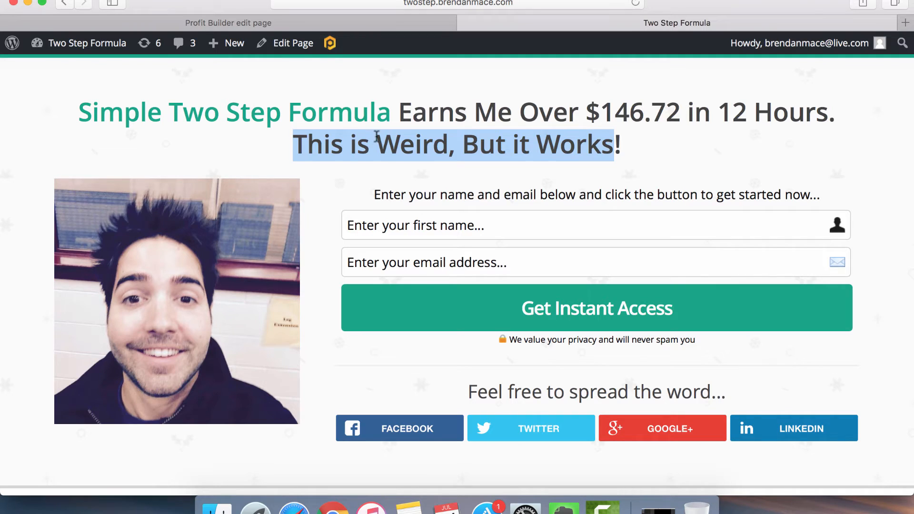
left_click(377, 143)
left_click_drag(377, 143, 449, 143)
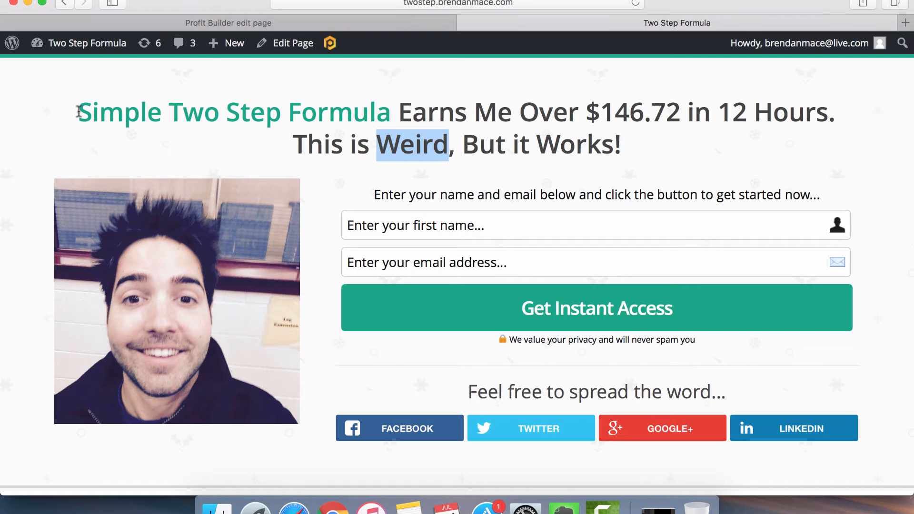
left_click_drag(79, 112, 280, 122)
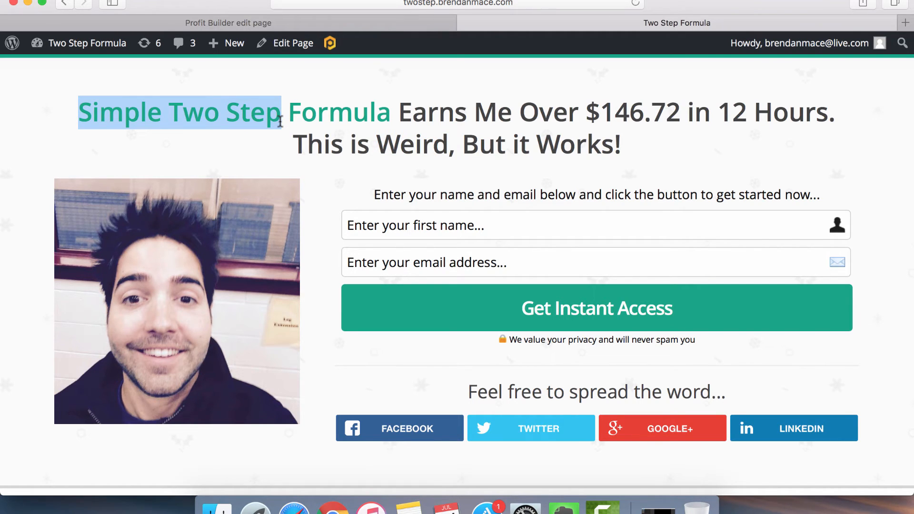
left_click_drag(293, 143, 421, 145)
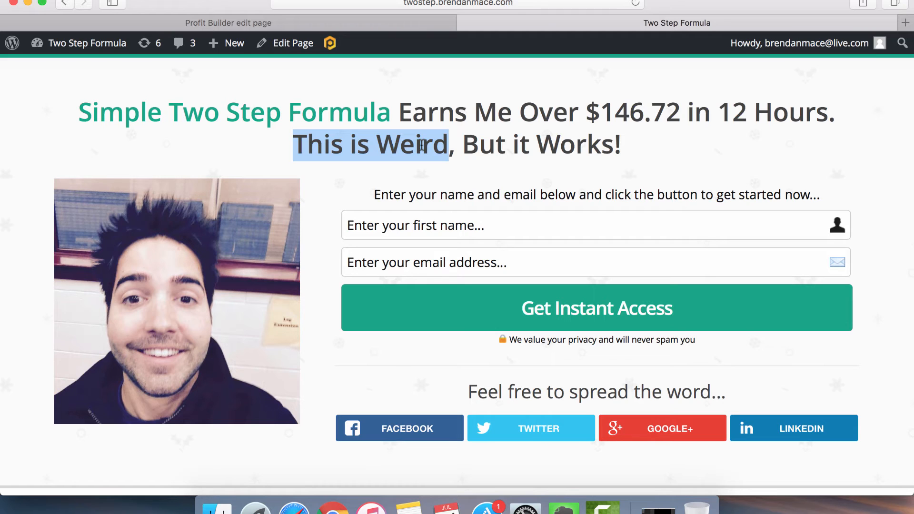
- Review the finished page's opt-in section again, along with the headline's earnings claim and its "This is Weird" phrase
scroll(441, 200, "down", 2)
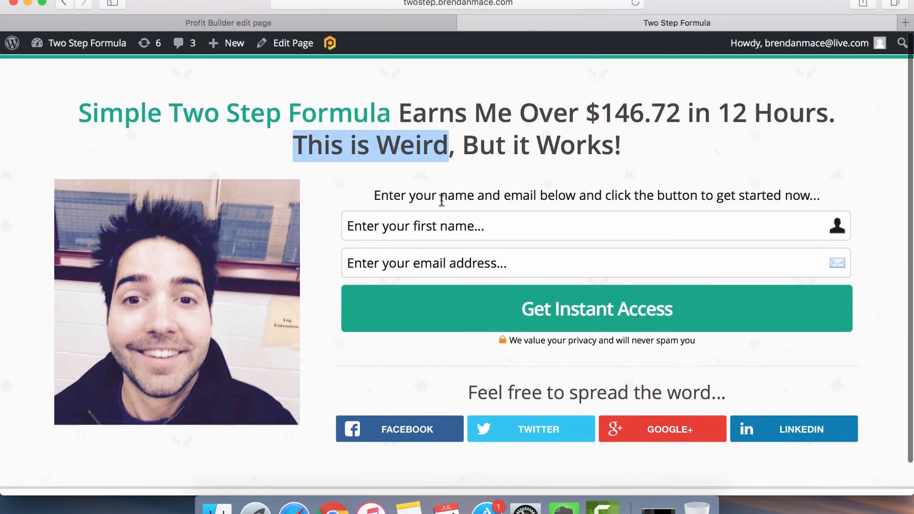
scroll(352, 261, "down", 3)
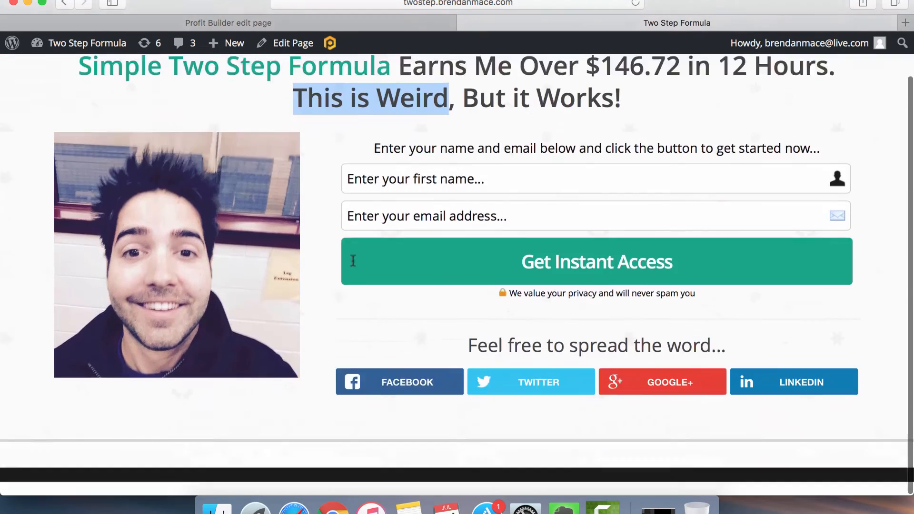
scroll(353, 260, "up", 4)
scroll(352, 261, "down", 4)
scroll(524, 128, "up", 3)
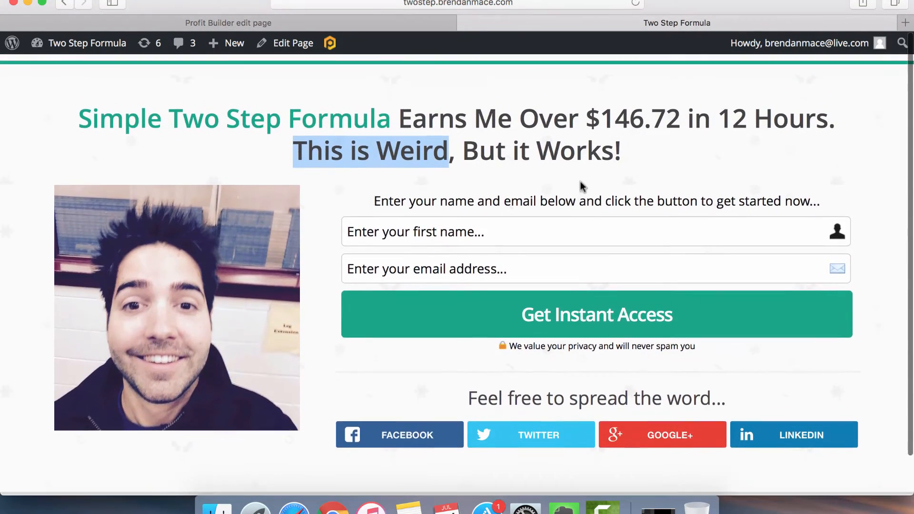
left_click(513, 137)
left_click_drag(672, 154, 811, 101)
left_click(230, 117)
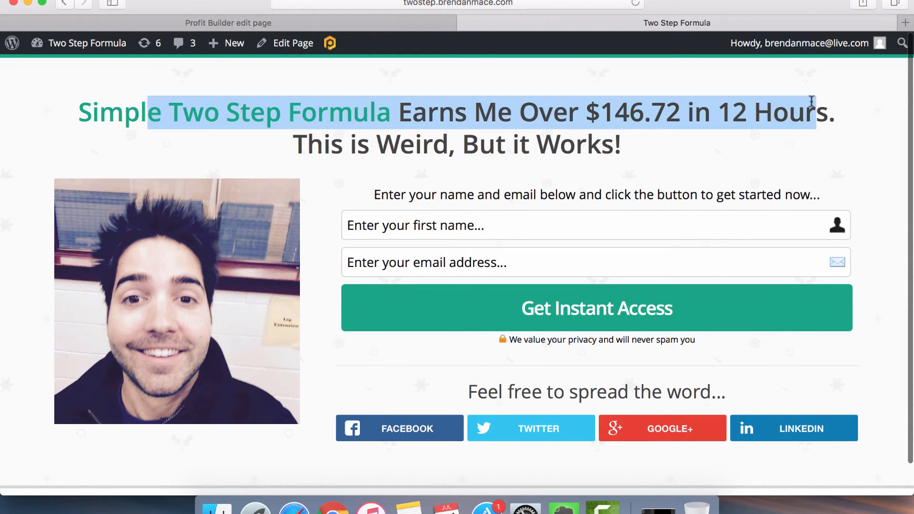
left_click(296, 139)
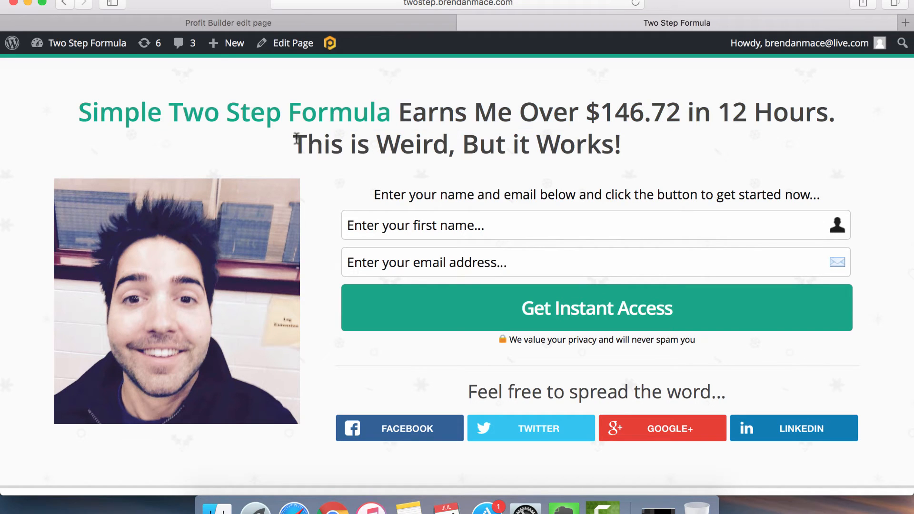
left_click_drag(296, 139, 449, 144)
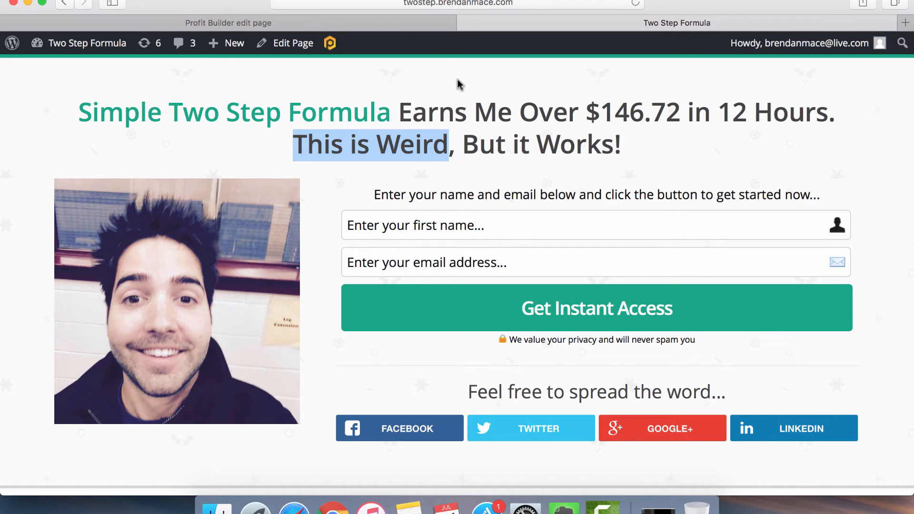
left_click(441, 138)
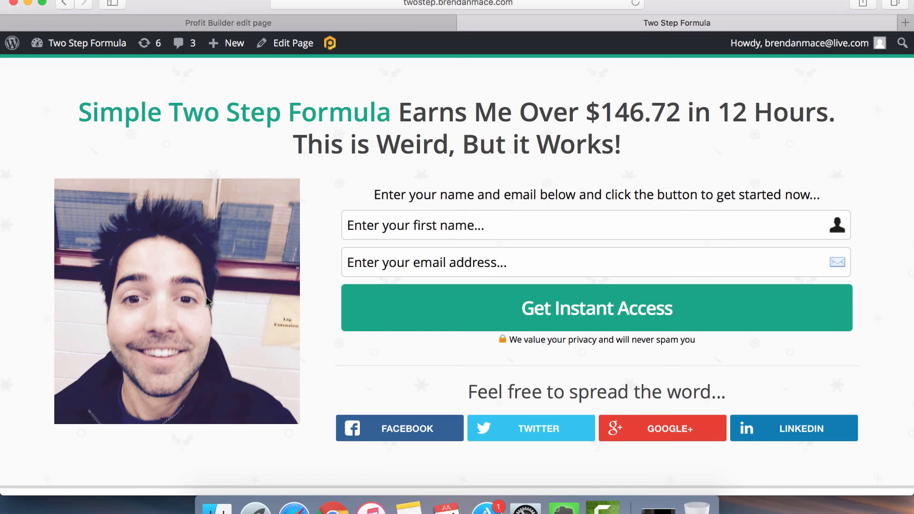
- Save the finished page's portrait photo to the desktop and open the product box image's settings in the Profit Builder edit page
left_click_drag(204, 331, 411, 393)
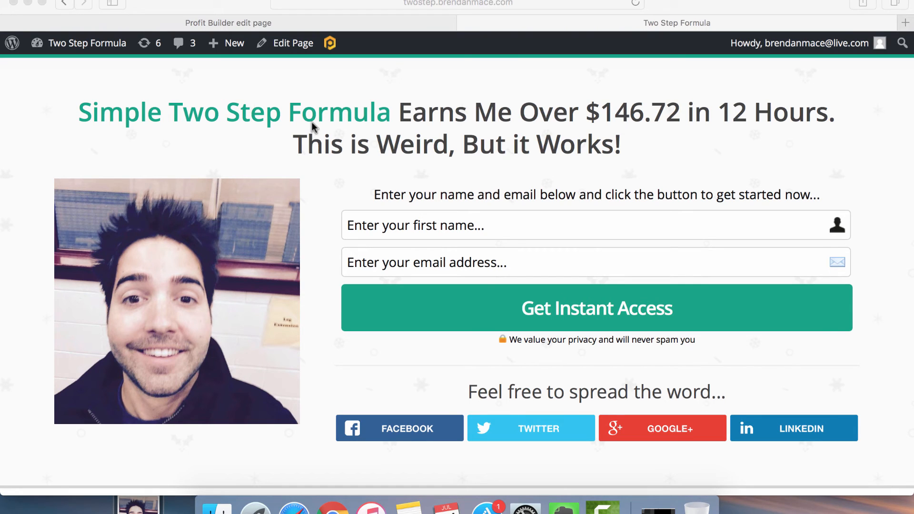
left_click(334, 25)
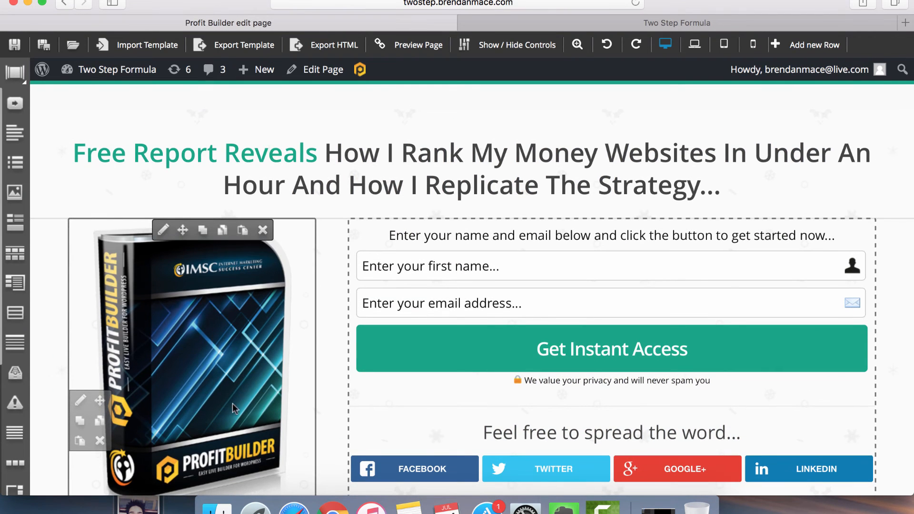
scroll(243, 410, "down", 2)
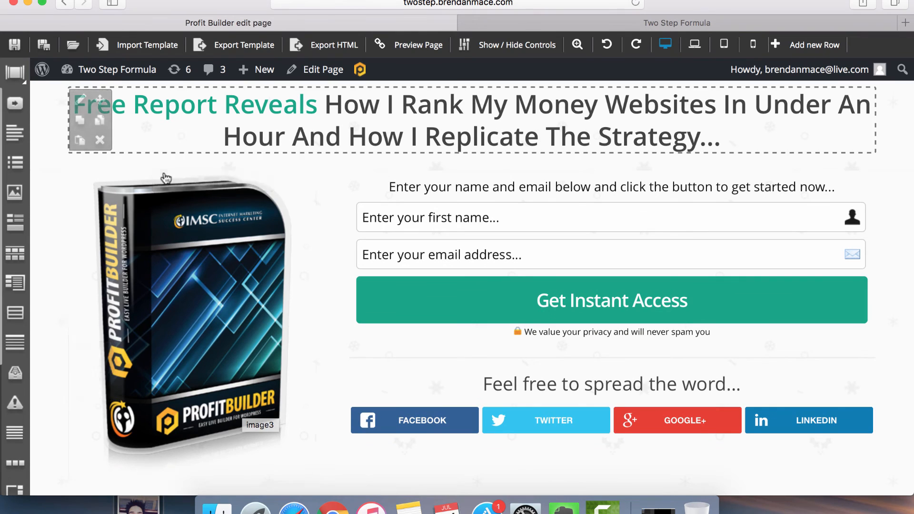
left_click(162, 191)
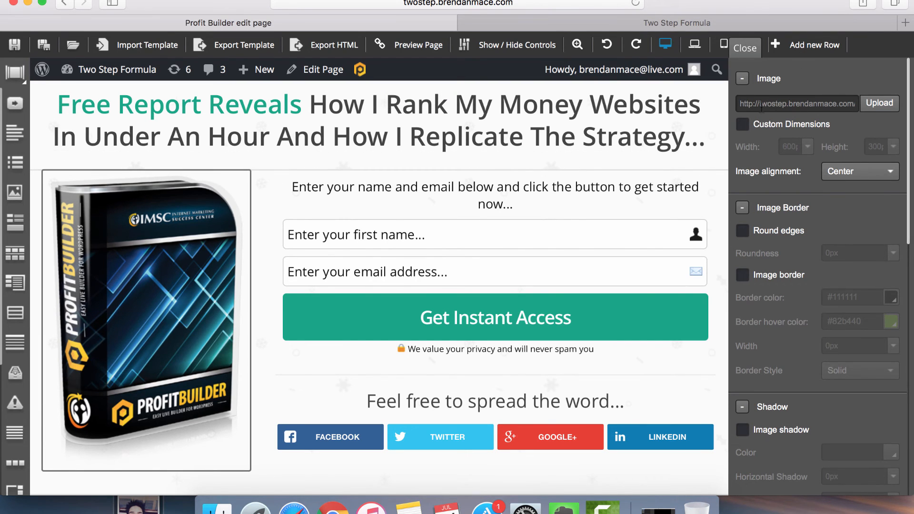
- Replace the product box image with the 960 × 960 solo portrait photo from the media library, close the image settings and check the page
left_click(875, 107)
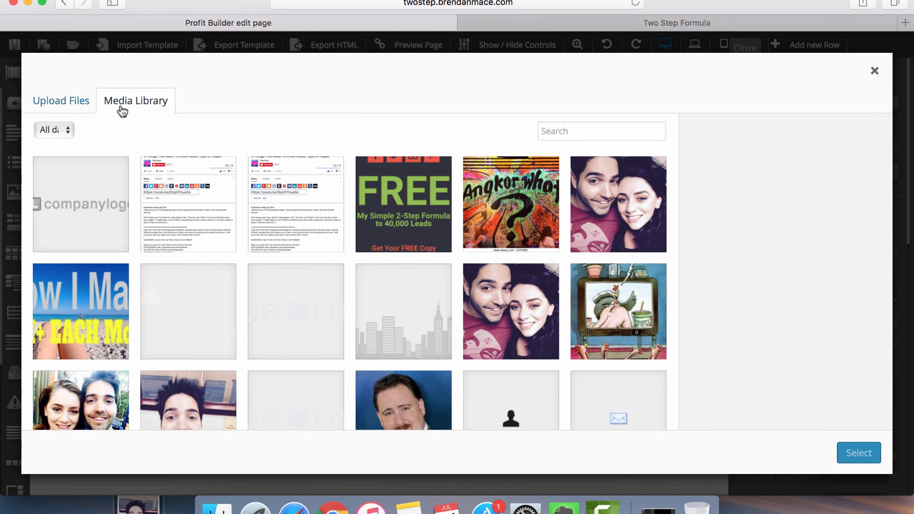
left_click(77, 104)
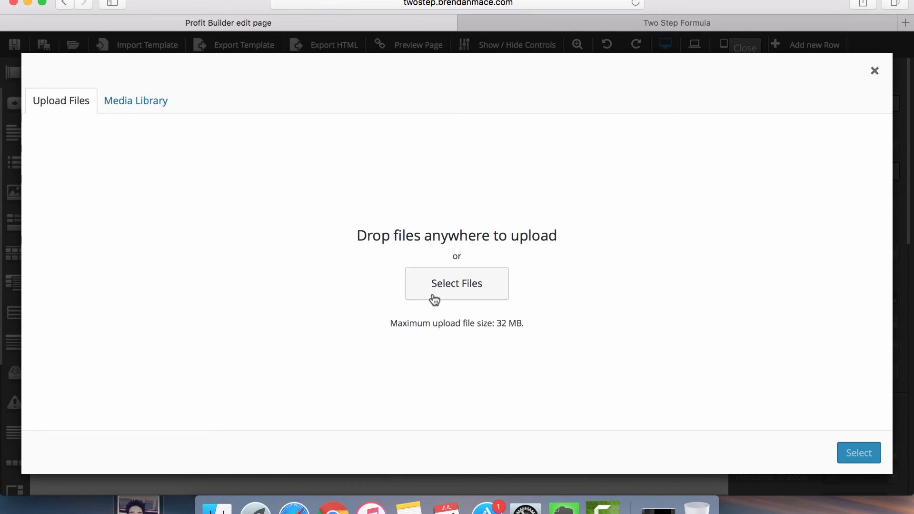
left_click(136, 98)
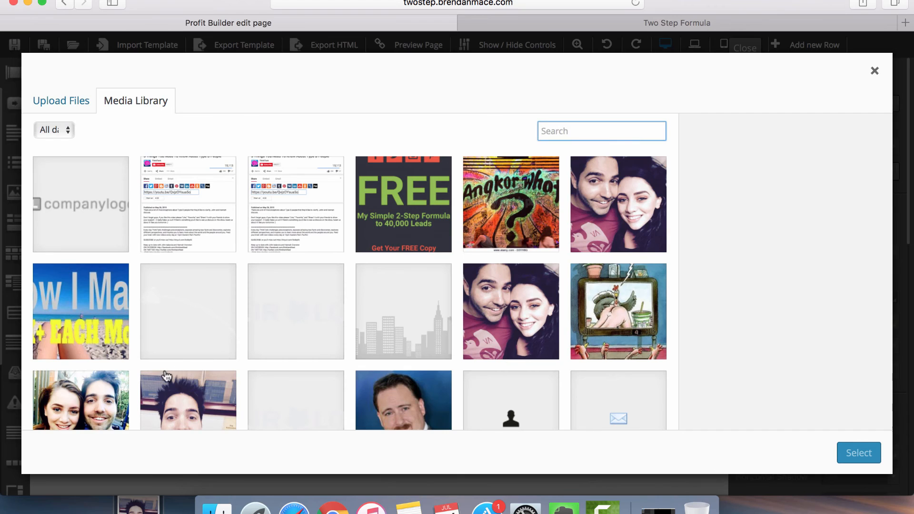
scroll(166, 376, "down", 3)
left_click(185, 330)
scroll(322, 220, "up", 3)
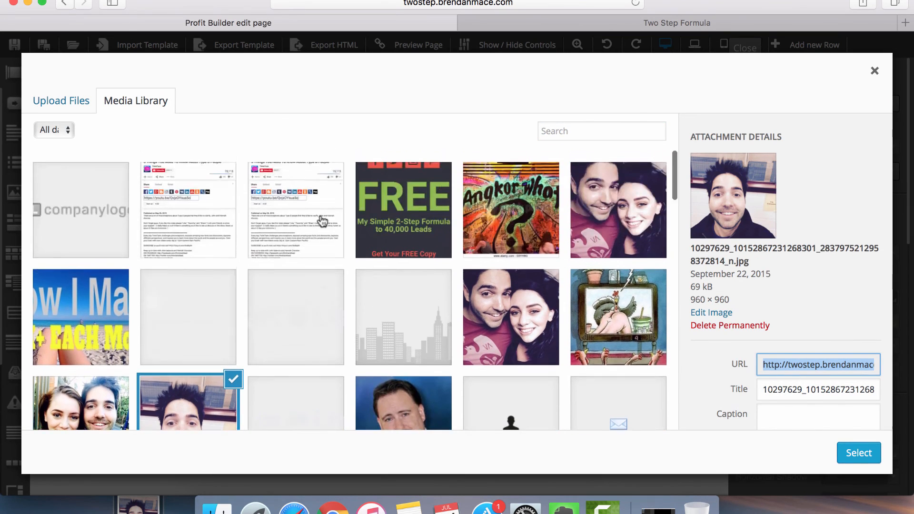
left_click(860, 451)
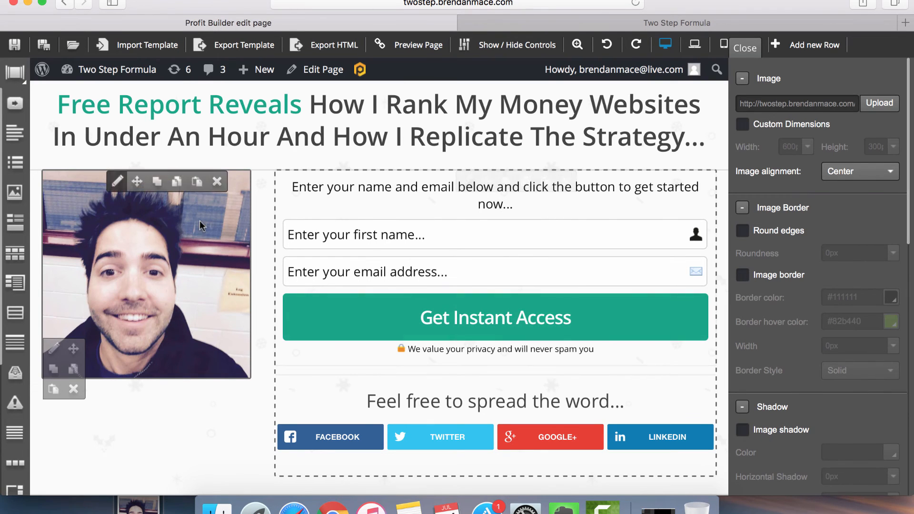
left_click(747, 48)
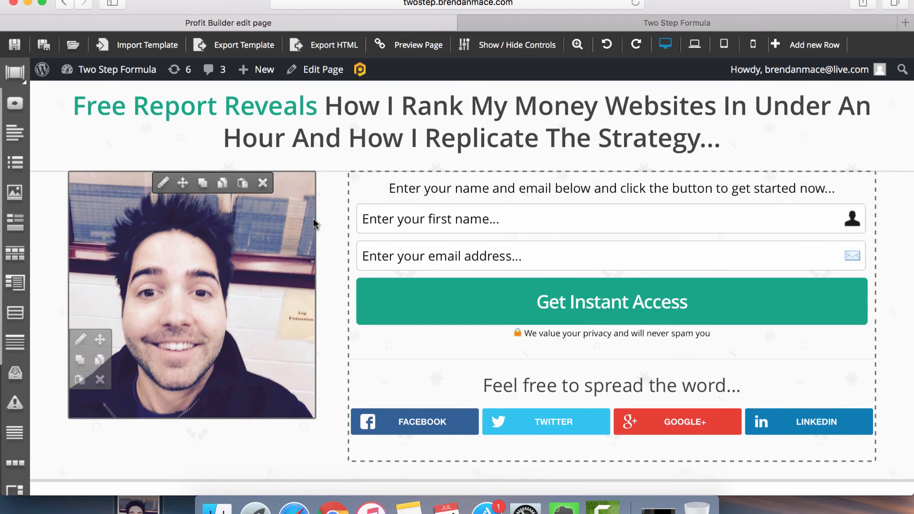
scroll(315, 224, "up", 2)
scroll(326, 317, "down", 2)
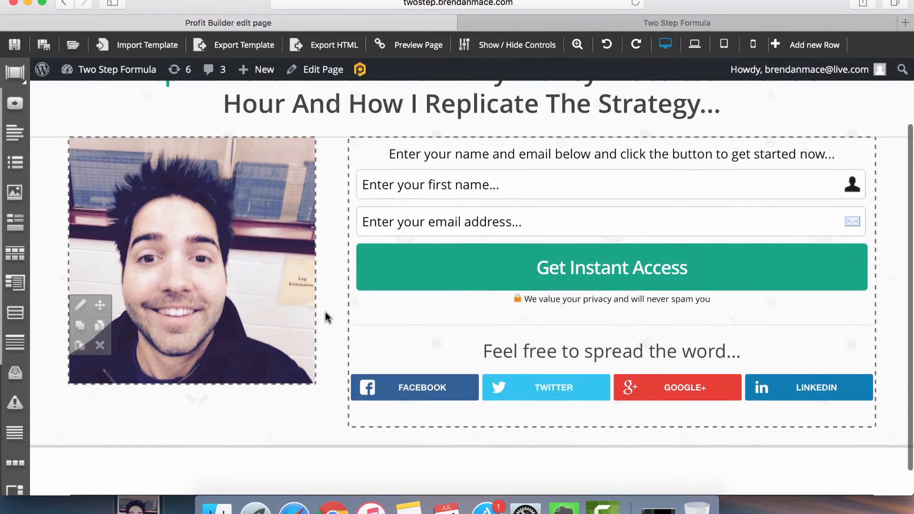
scroll(326, 316, "up", 5)
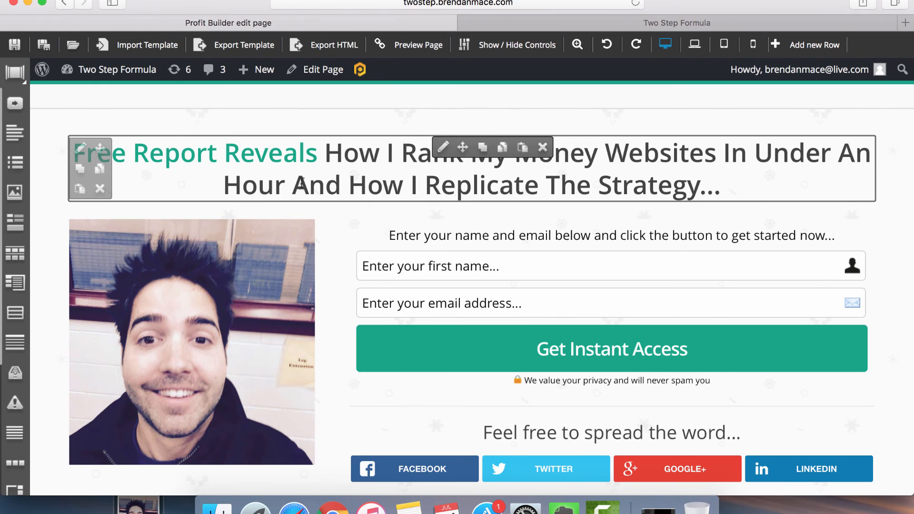
- Replace the green highlighted phrase at the start of the headline with "Simple Two Step Formula", keeping its colour span tags
left_click(443, 150)
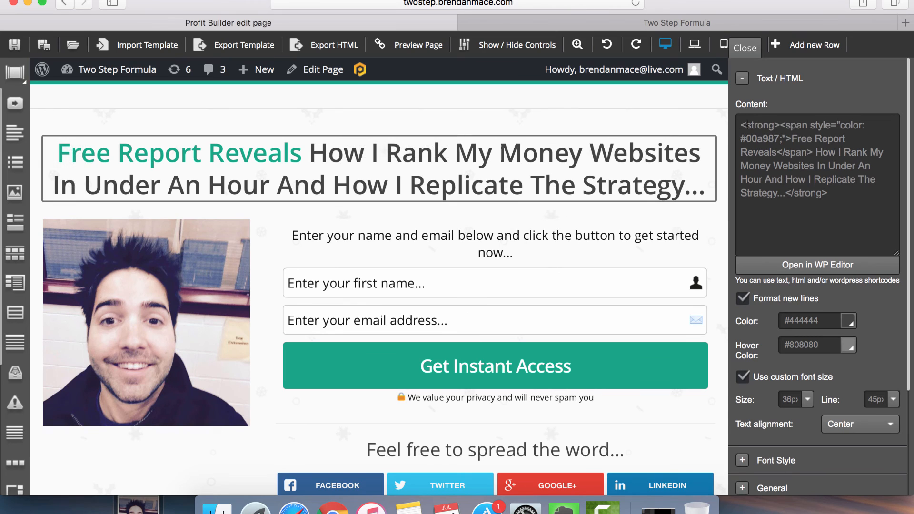
left_click_drag(740, 126, 792, 139)
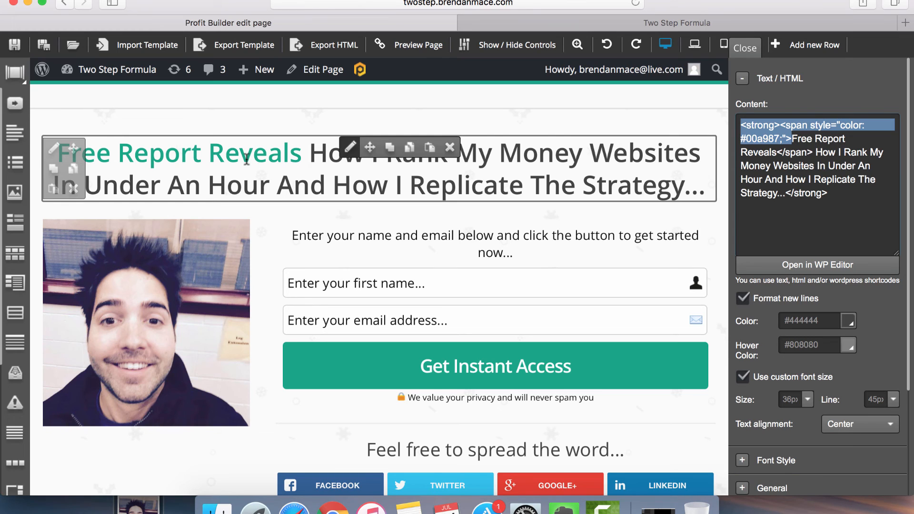
left_click(774, 153)
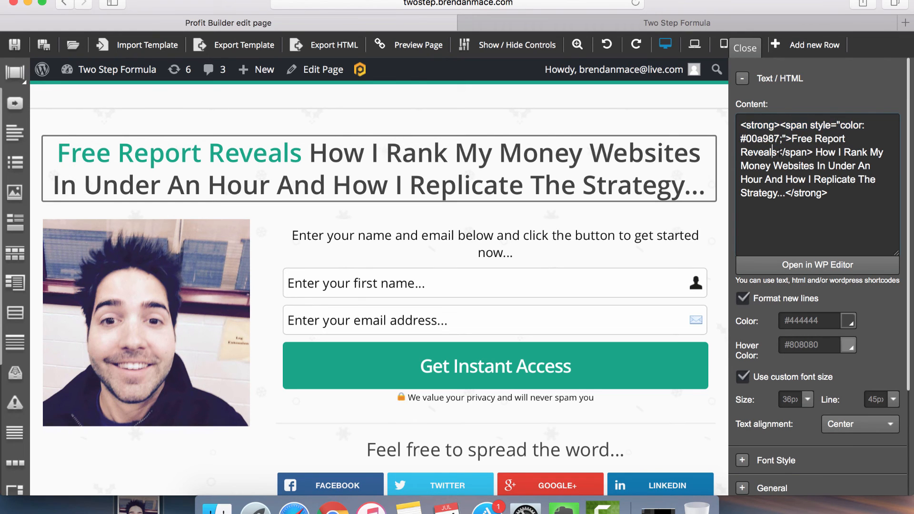
left_click_drag(773, 151, 792, 129)
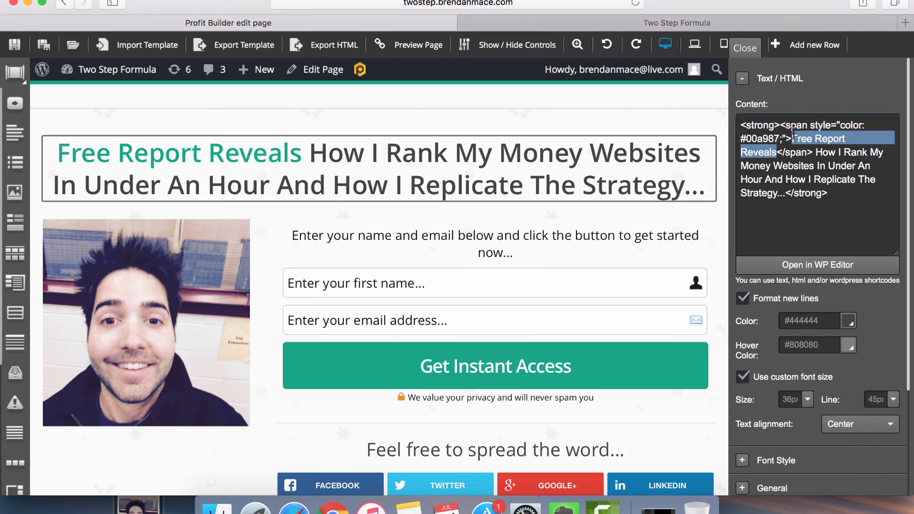
type("S")
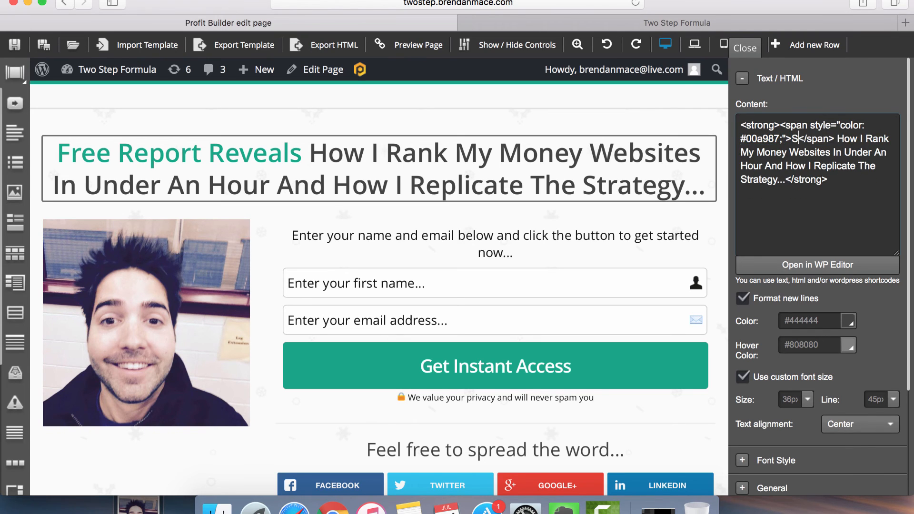
type("imple ")
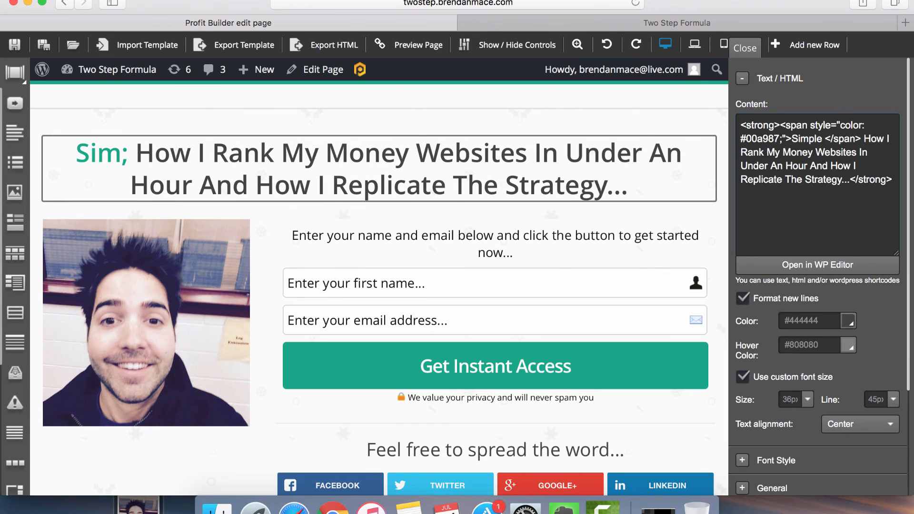
type("Two Step ")
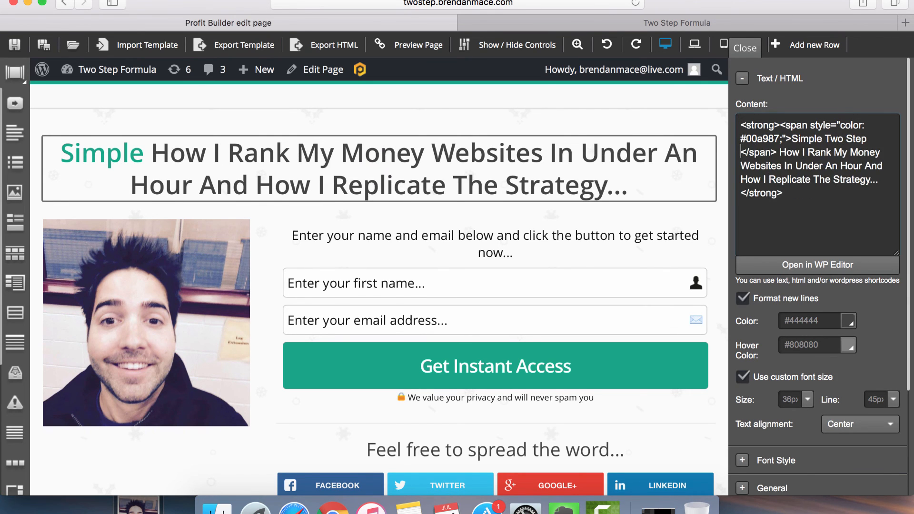
type("Formula")
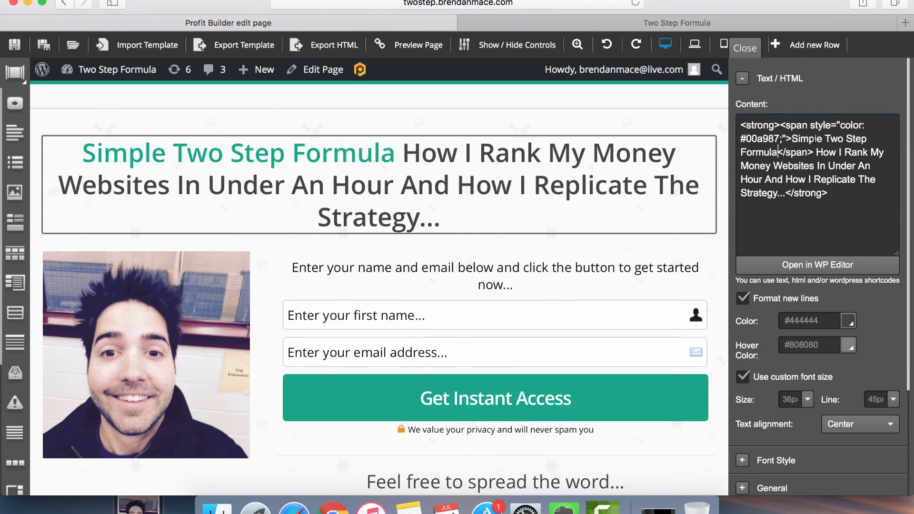
- Replace the rest of the headline inside the strong tags with "Earns Me Over $146.72 in 12 Hours. This is Weird, But it Works!"
left_click_drag(778, 152, 813, 152)
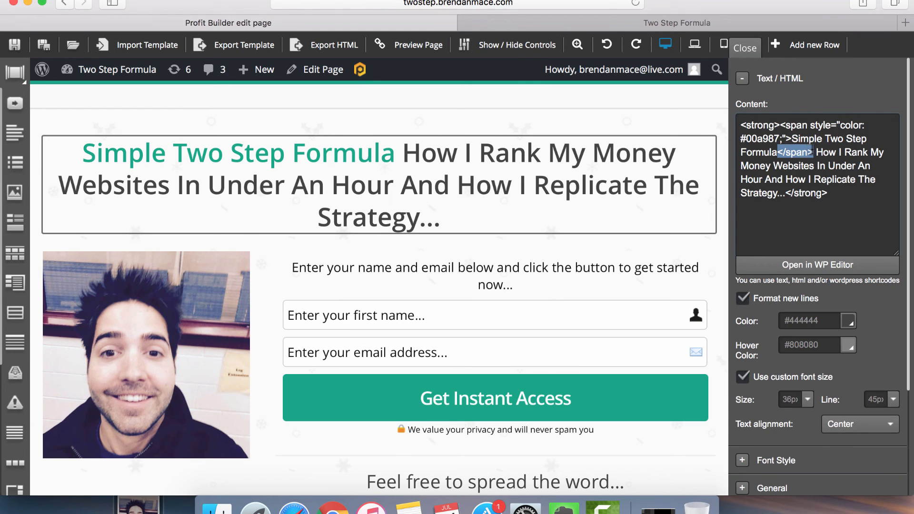
left_click_drag(785, 193, 834, 195)
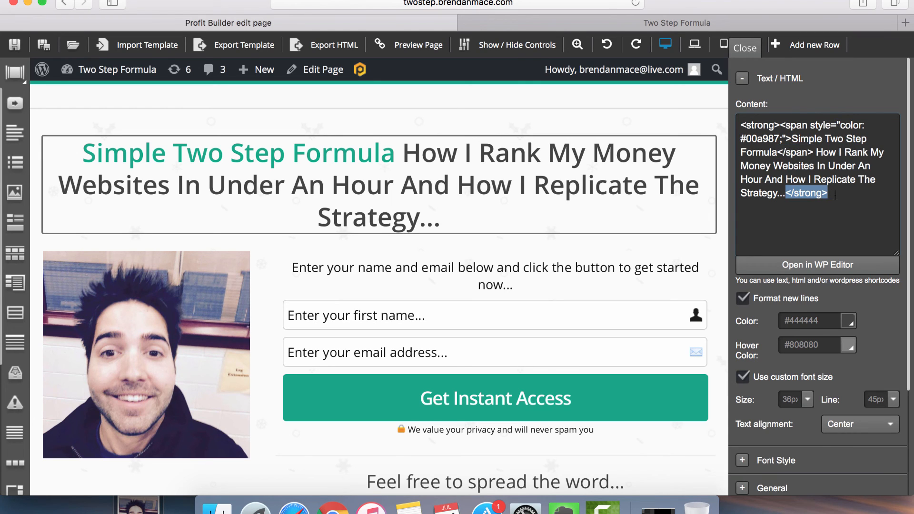
left_click_drag(741, 125, 809, 138)
left_click(783, 196)
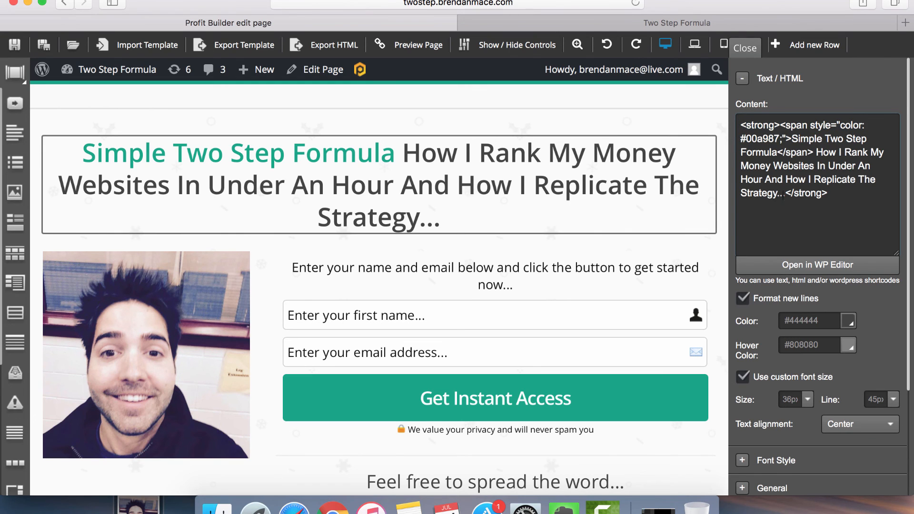
left_click_drag(785, 193, 819, 151)
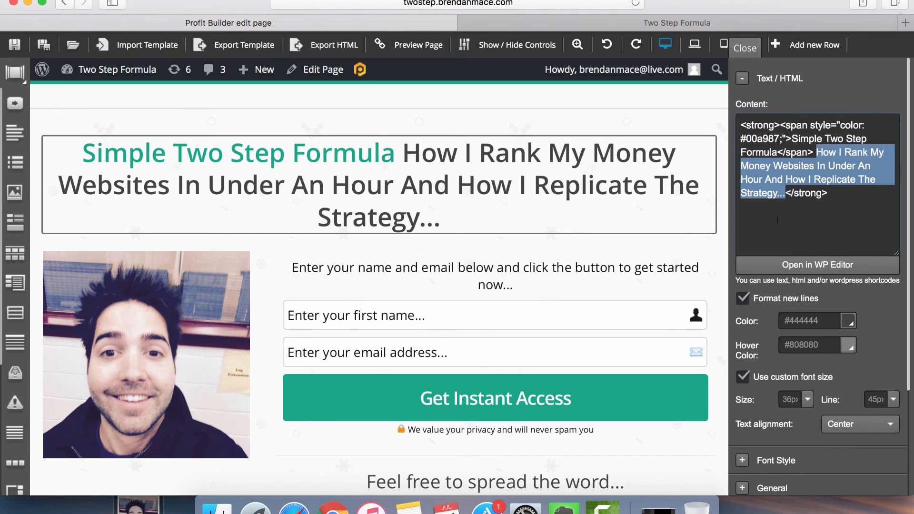
type("Earns ")
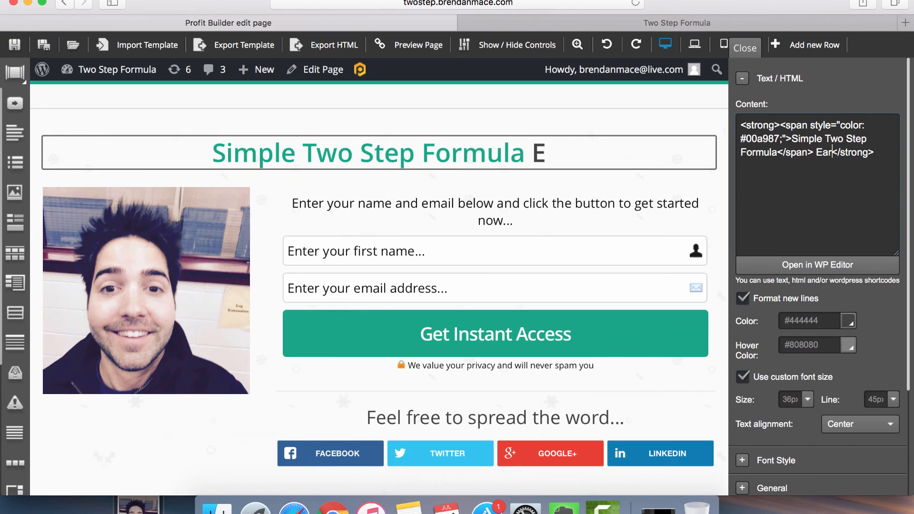
type("Me Over ")
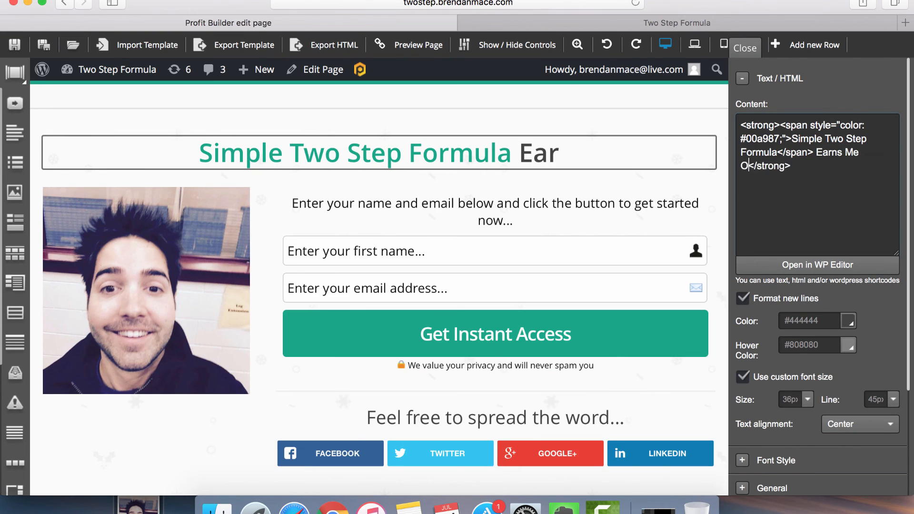
type("$146")
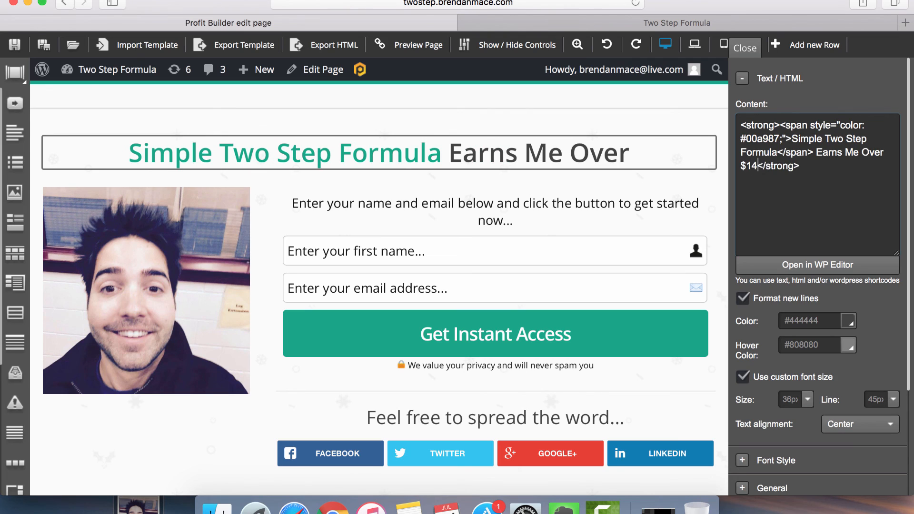
type(".72 ")
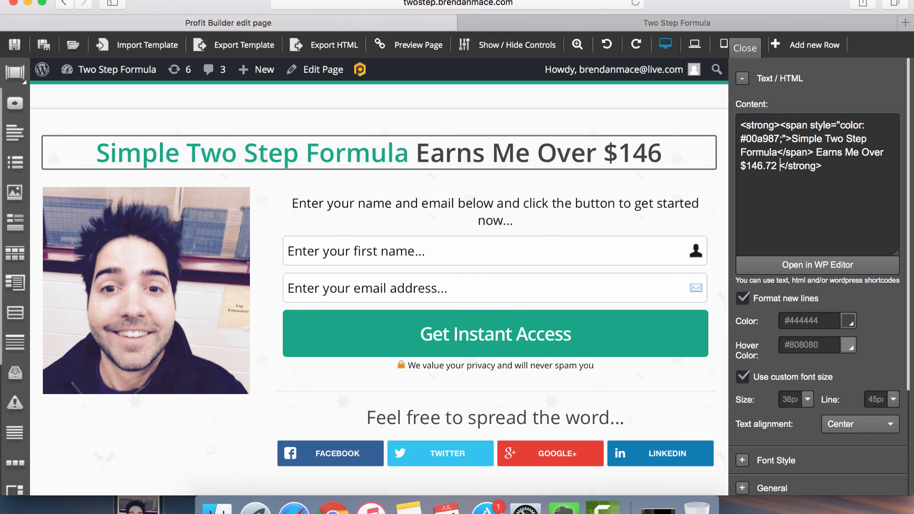
type("in 12 Hour")
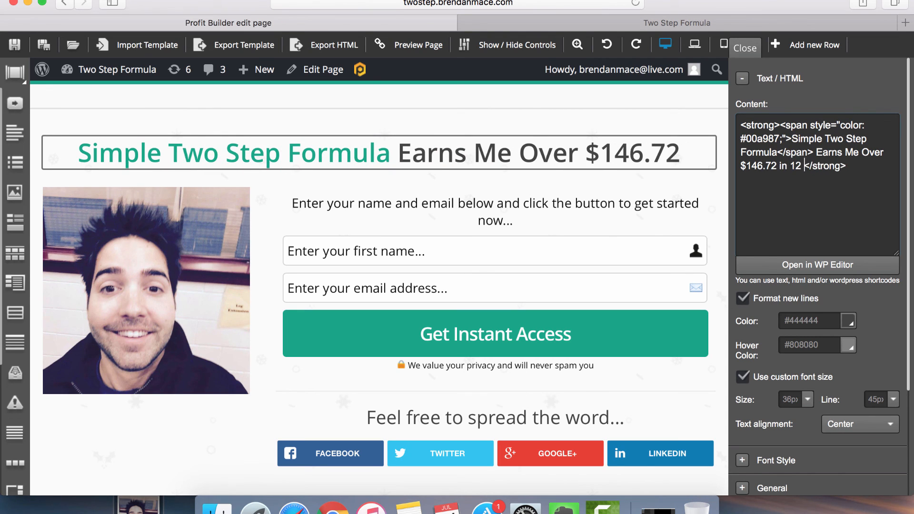
type("s. T")
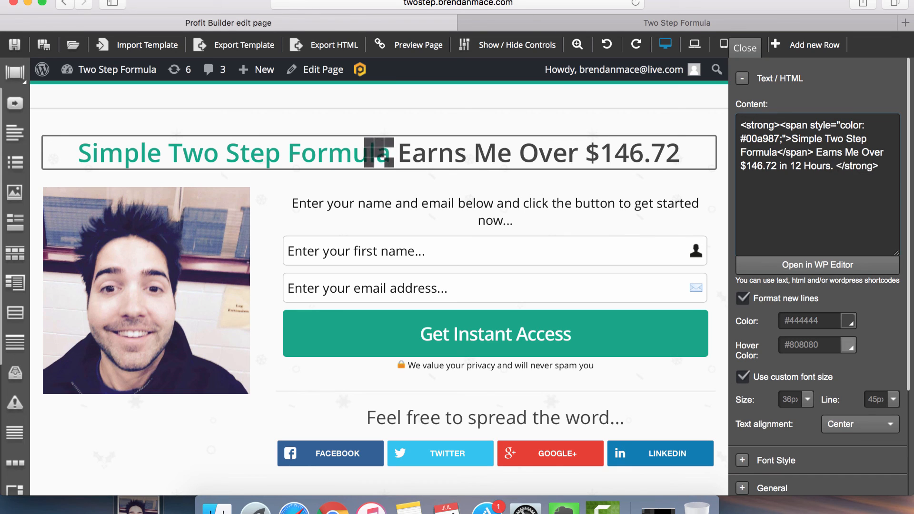
type("his is Weir")
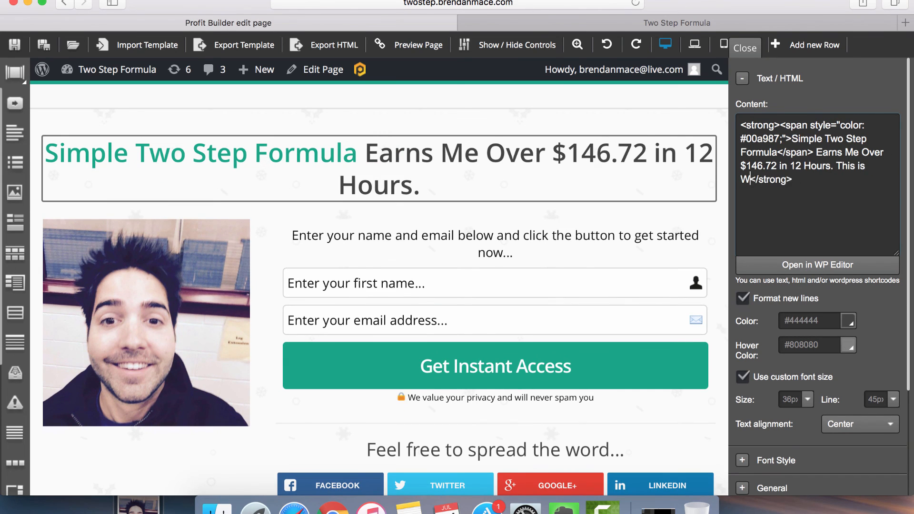
type("d, But i")
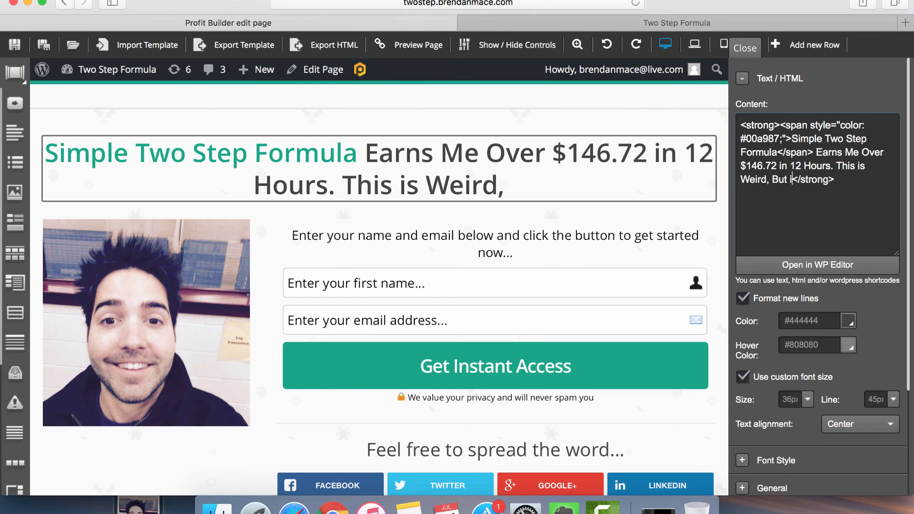
type("t Works")
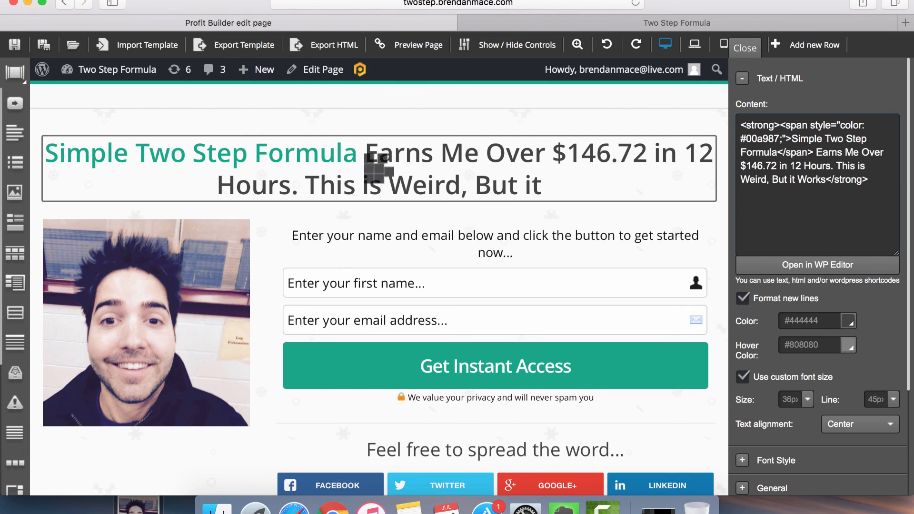
type("!")
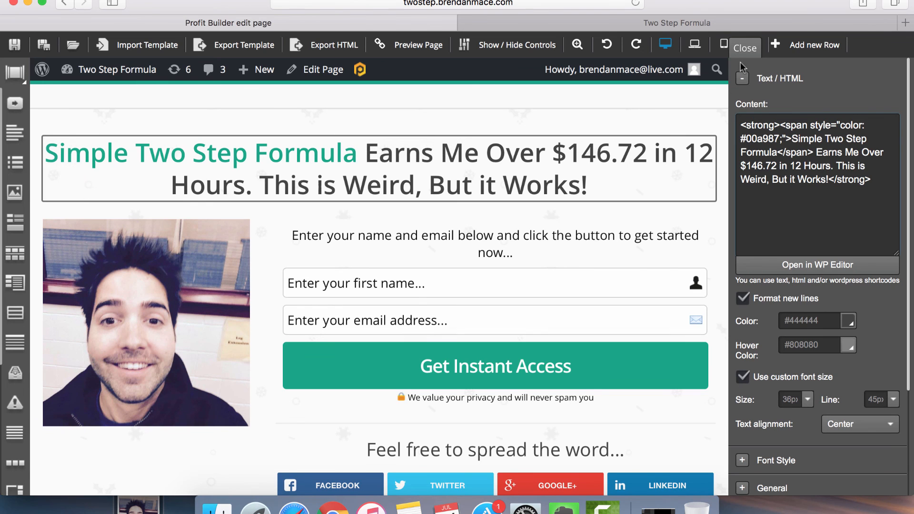
- Close the headline's text settings and open a preview of the squeeze page
left_click(748, 48)
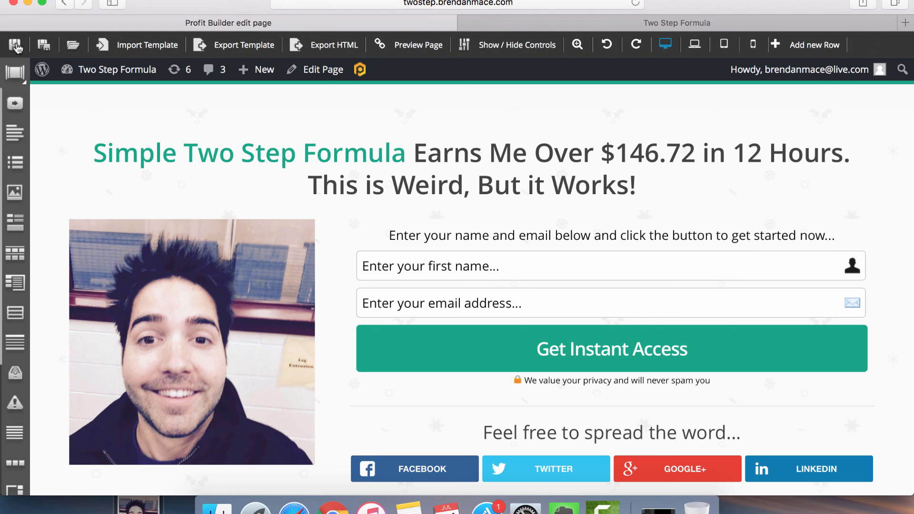
left_click(410, 43)
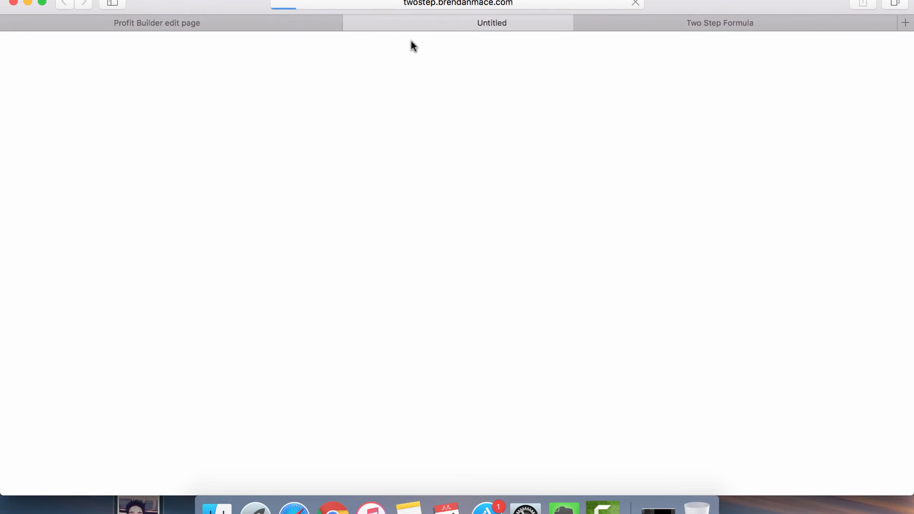